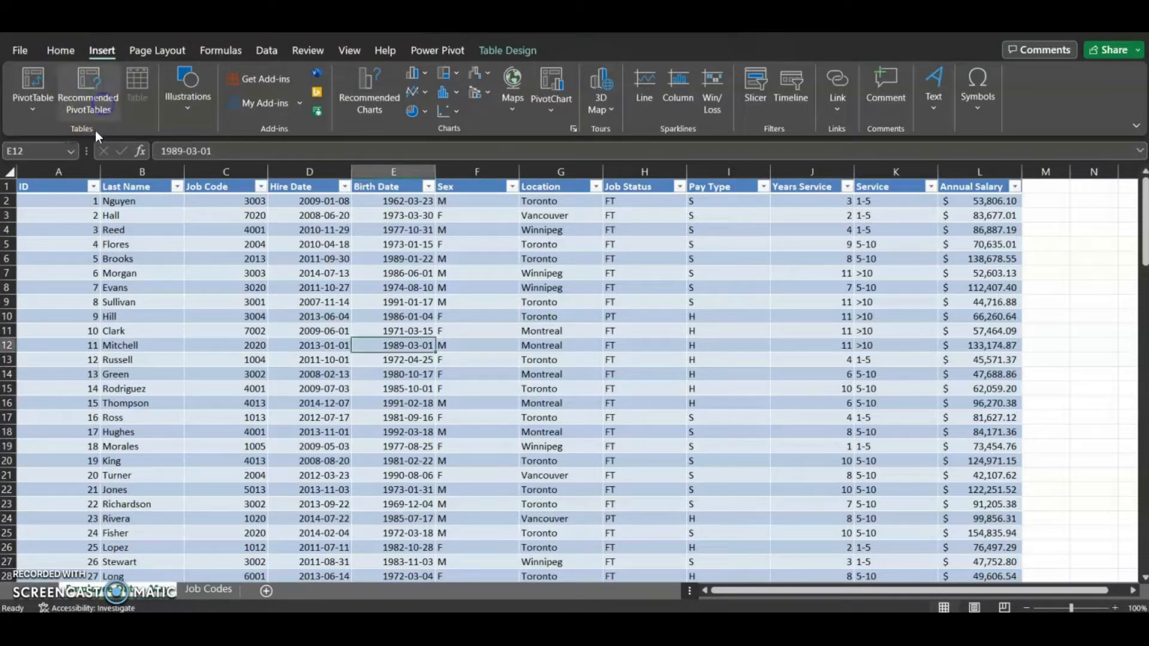
- Browse the recommended PivotTable layouts for the employee table and close them without choosing one
{"action": "left_click", "coordinate": [98, 98]}
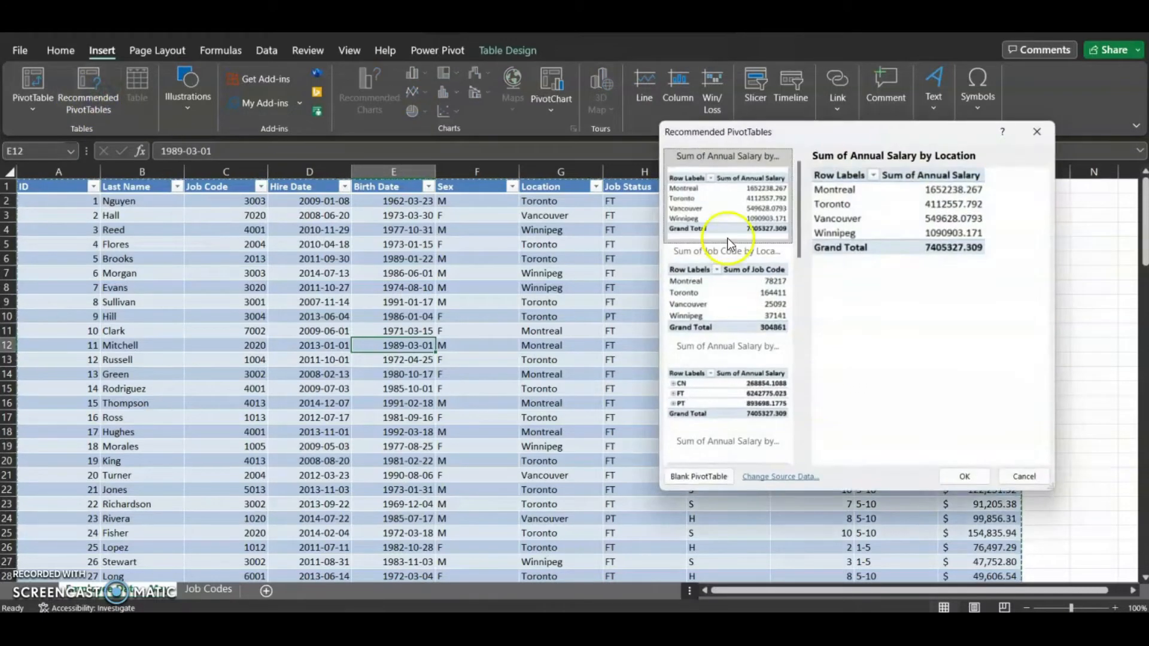
{"action": "scroll", "coordinate": [719, 307], "scroll_direction": "down", "scroll_amount": 5}
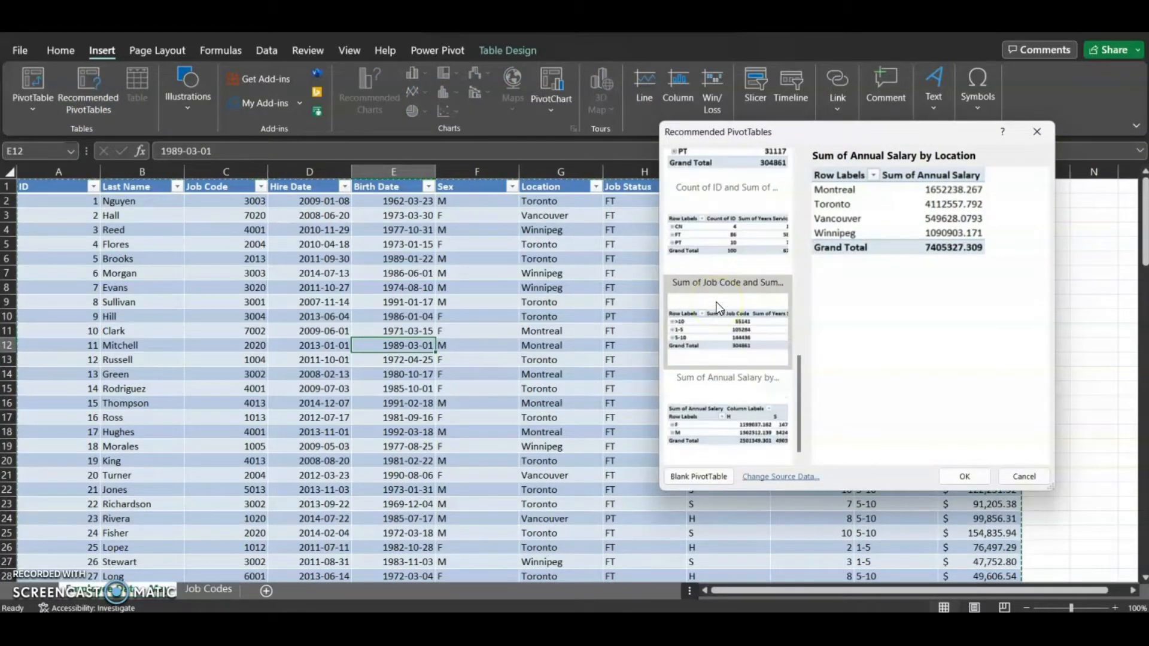
{"action": "scroll", "coordinate": [717, 251], "scroll_direction": "down", "scroll_amount": 3}
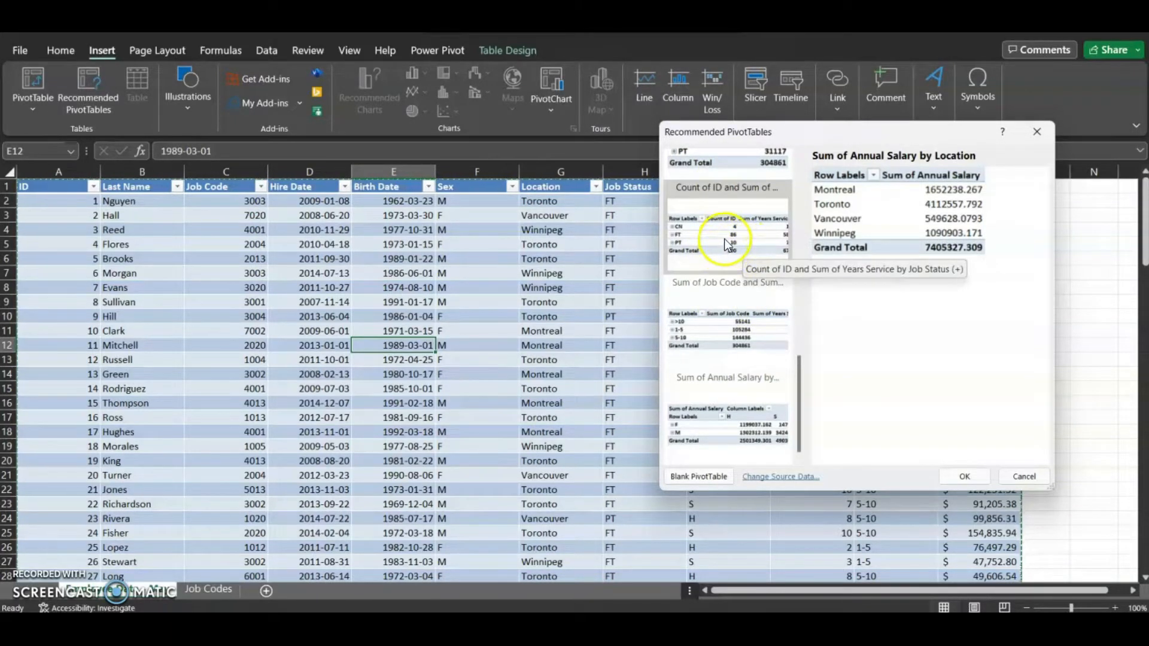
{"action": "left_click", "coordinate": [1024, 476]}
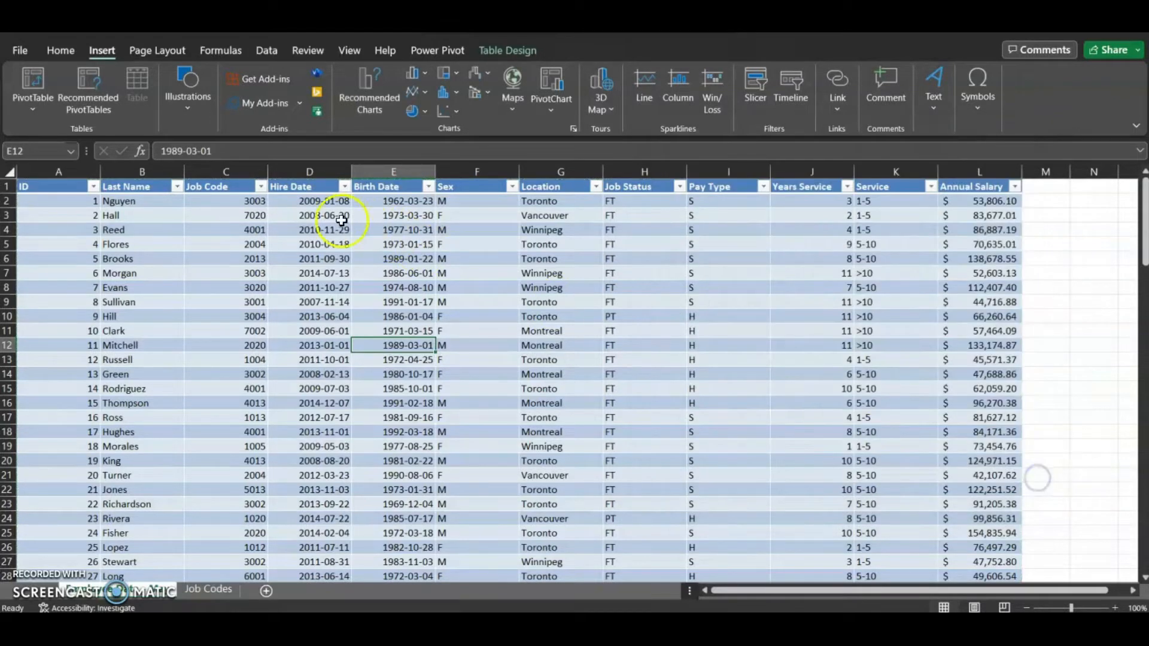
- Create a blank PivotTable from Table1 on a new worksheet, checking that the selected source range covers all employee records
{"action": "left_click", "coordinate": [30, 81]}
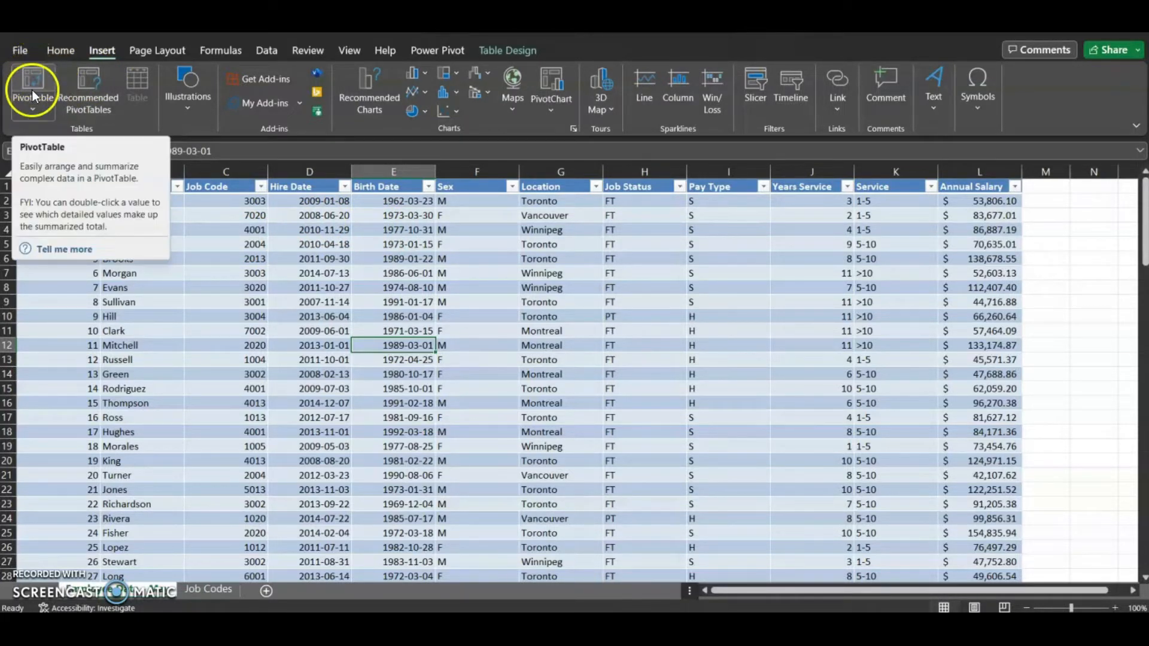
{"action": "left_click", "coordinate": [35, 85]}
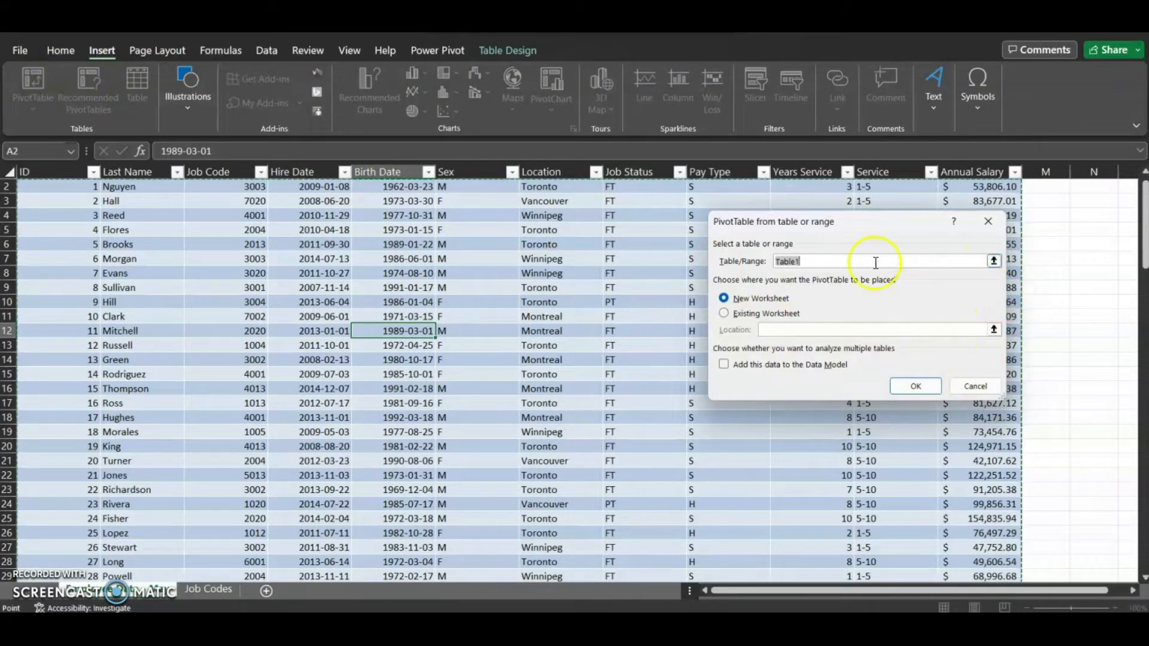
{"action": "left_click_drag", "start_coordinate": [793, 223], "coordinate": [572, 189]}
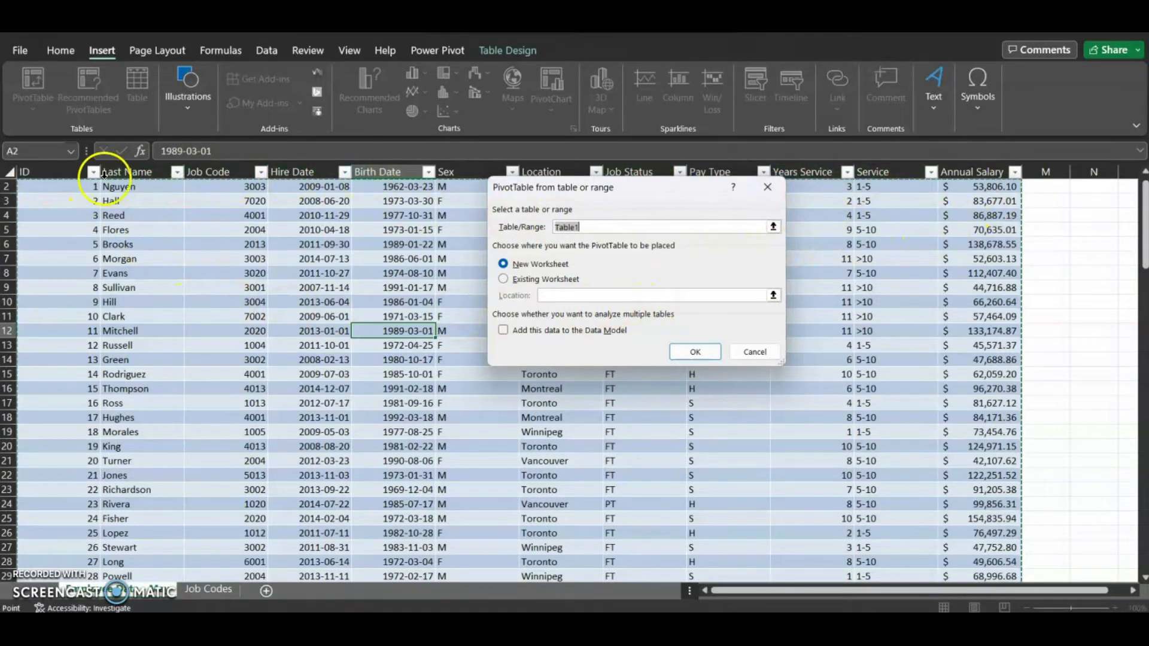
{"action": "scroll", "coordinate": [996, 469], "scroll_direction": "down", "scroll_amount": 20}
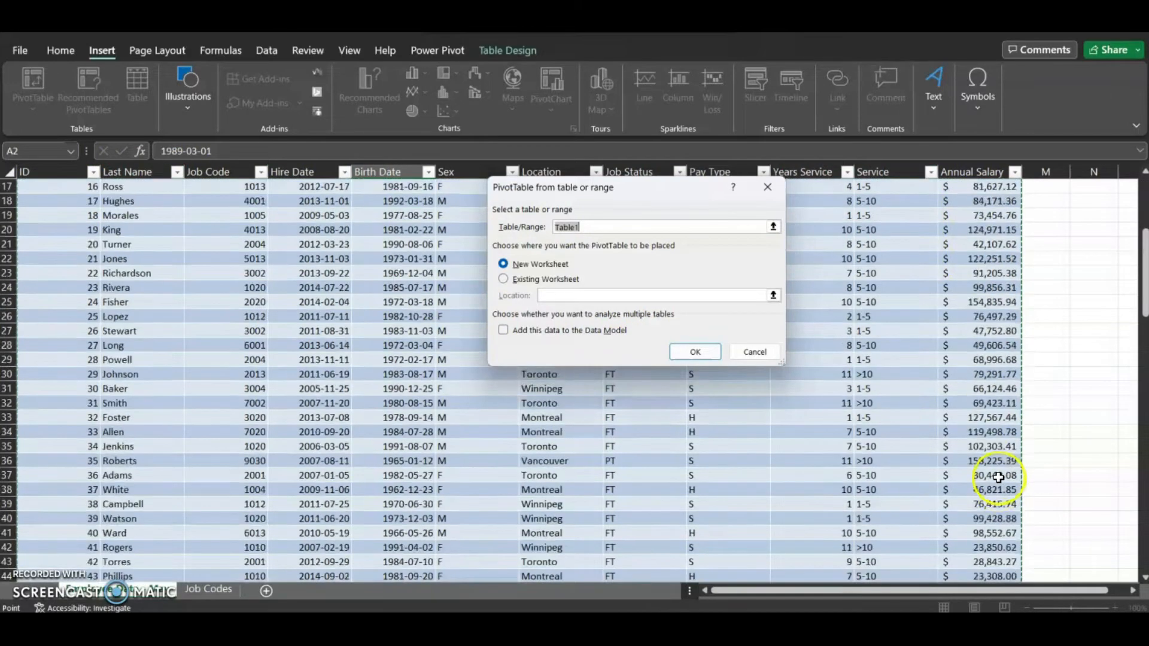
{"action": "scroll", "coordinate": [999, 475], "scroll_direction": "up", "scroll_amount": 1}
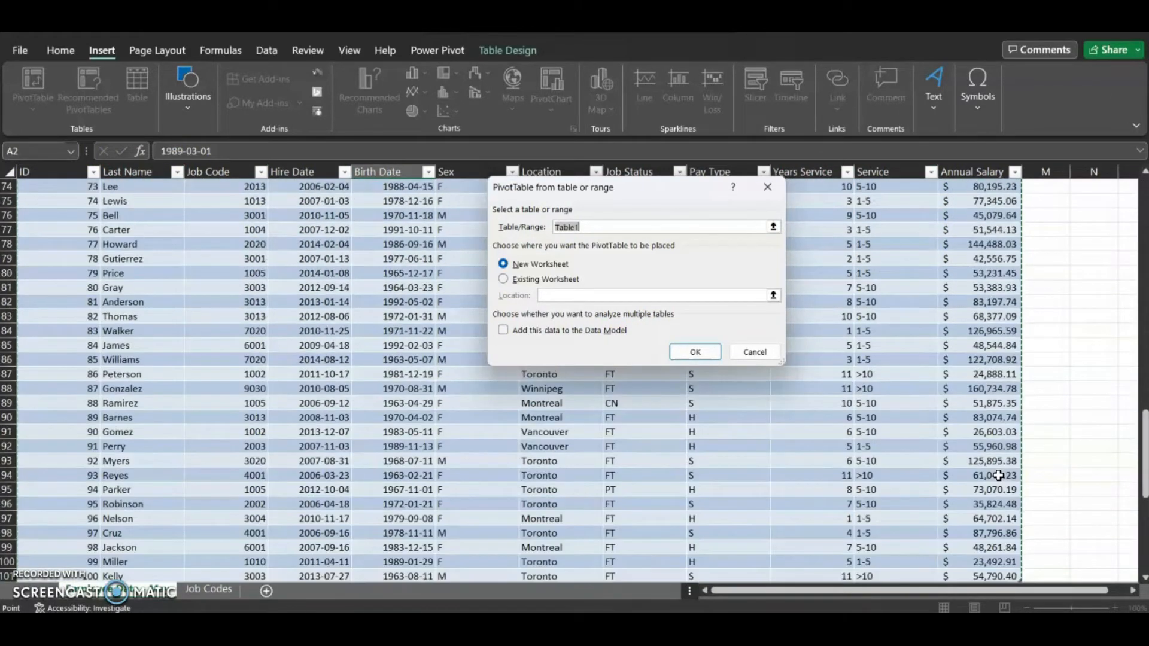
{"action": "scroll", "coordinate": [998, 475], "scroll_direction": "up", "scroll_amount": 3}
{"action": "scroll", "coordinate": [661, 368], "scroll_direction": "up", "scroll_amount": 3}
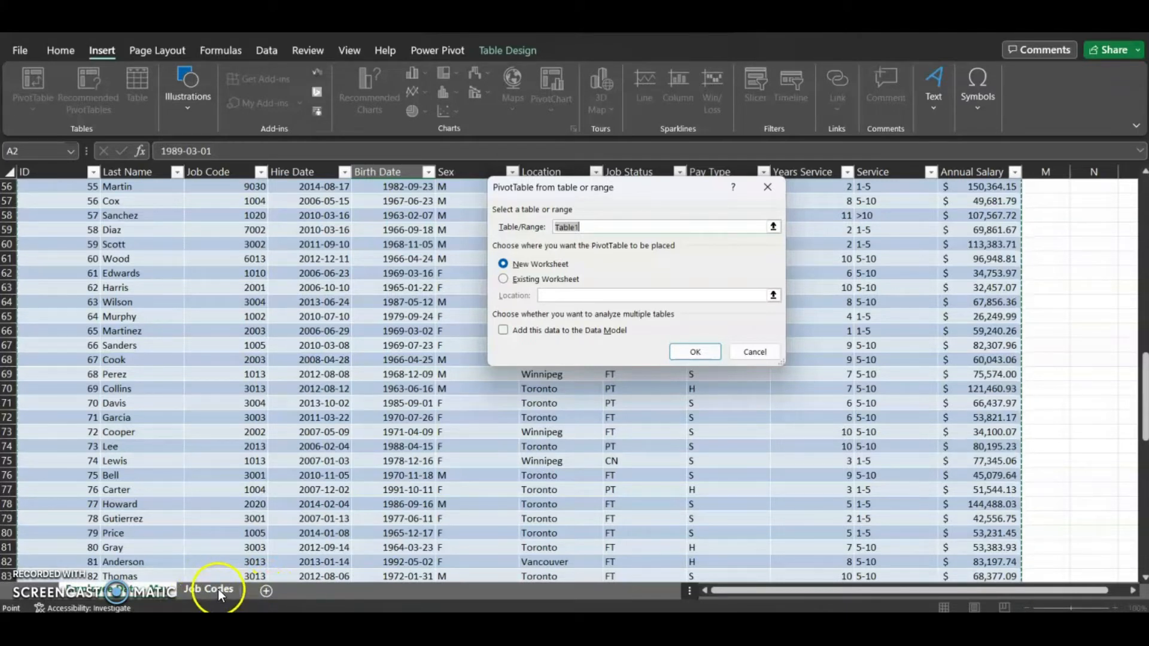
{"action": "left_click", "coordinate": [695, 352]}
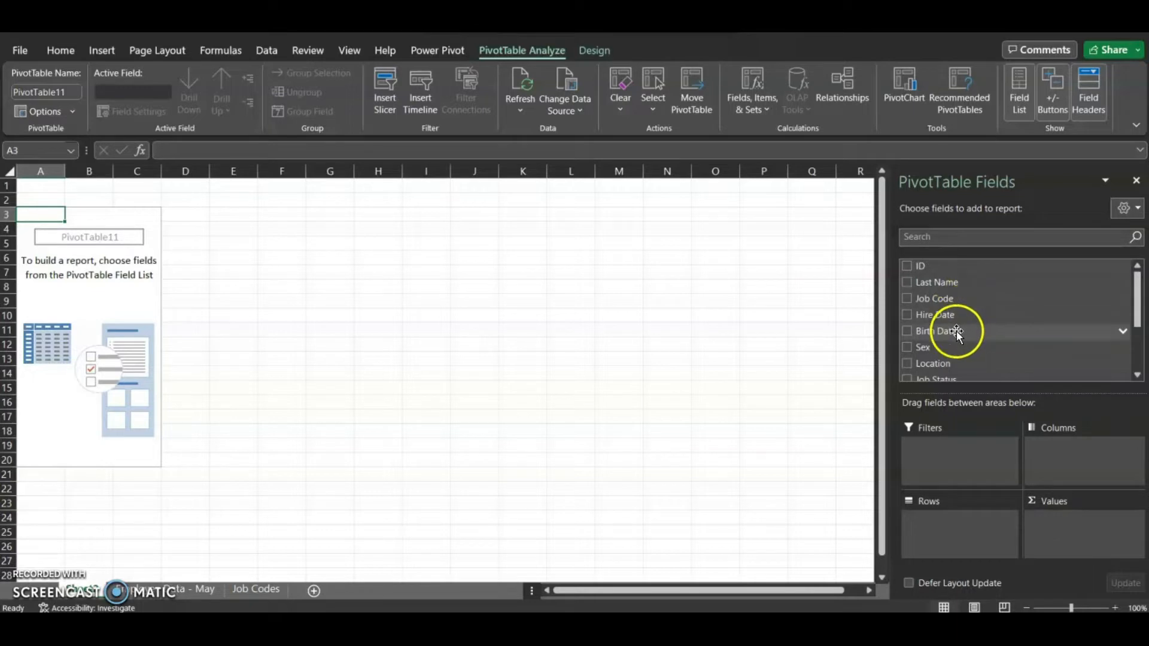
- Review the available PivotTable fields and examine the Sex, Annual Salary and Location columns in the May employee data
{"action": "scroll", "coordinate": [964, 317], "scroll_direction": "down", "scroll_amount": 3}
{"action": "scroll", "coordinate": [977, 335], "scroll_direction": "up", "scroll_amount": 1}
{"action": "scroll", "coordinate": [977, 335], "scroll_direction": "up", "scroll_amount": 1}
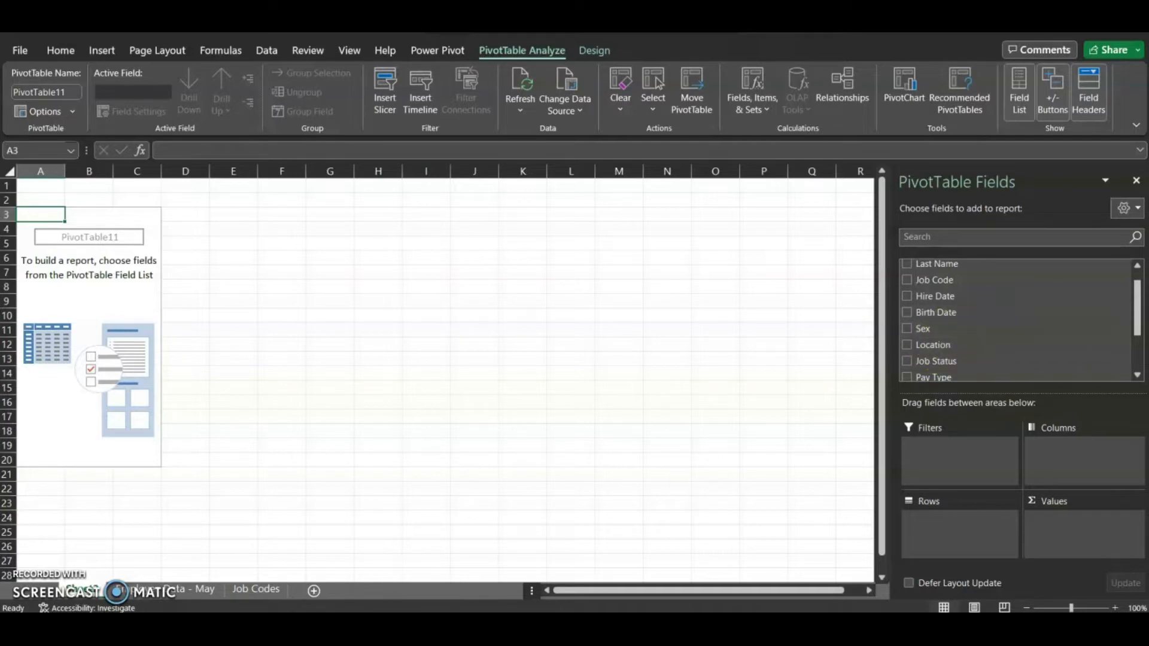
{"action": "left_click", "coordinate": [197, 590]}
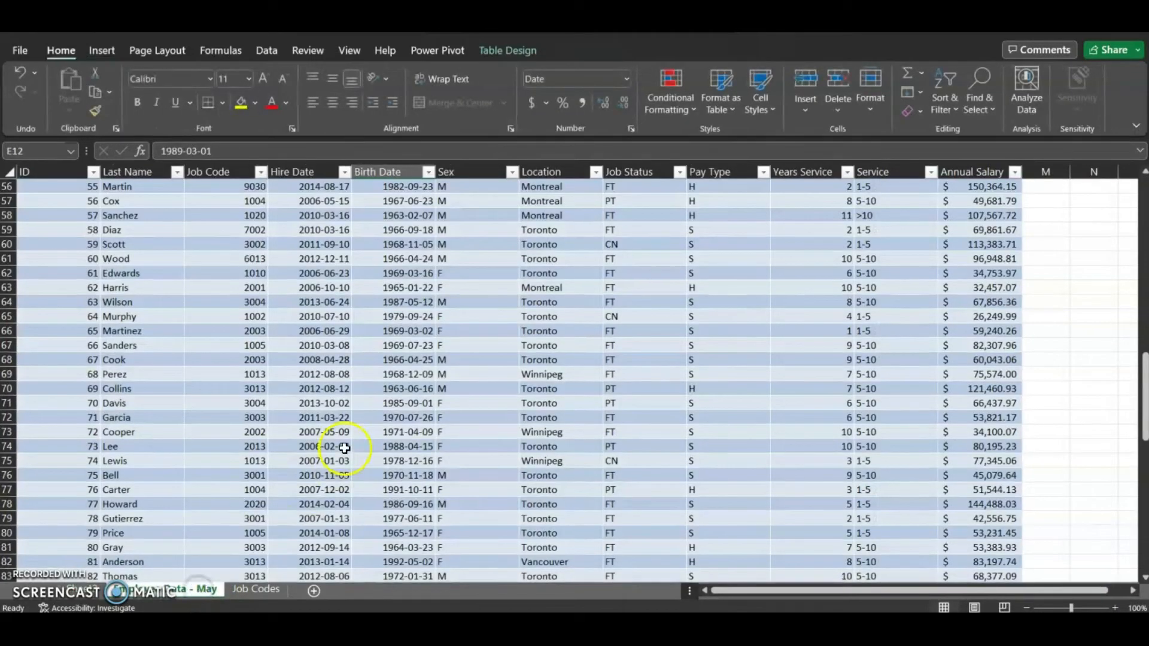
{"action": "left_click", "coordinate": [463, 164]}
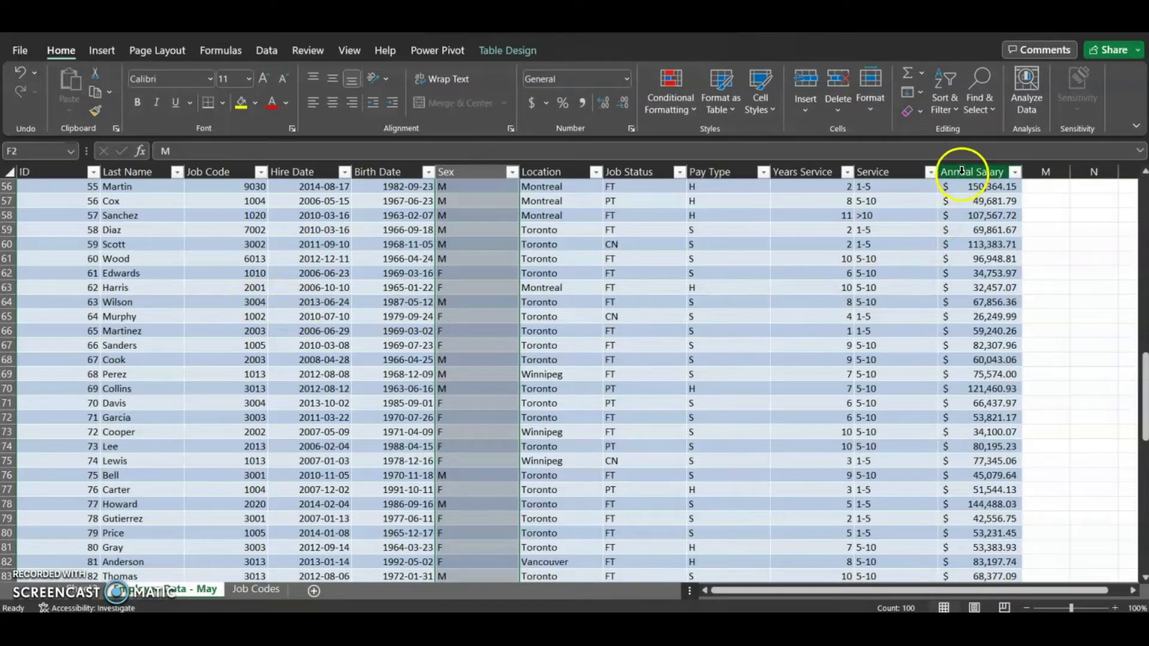
{"action": "left_click", "coordinate": [960, 173]}
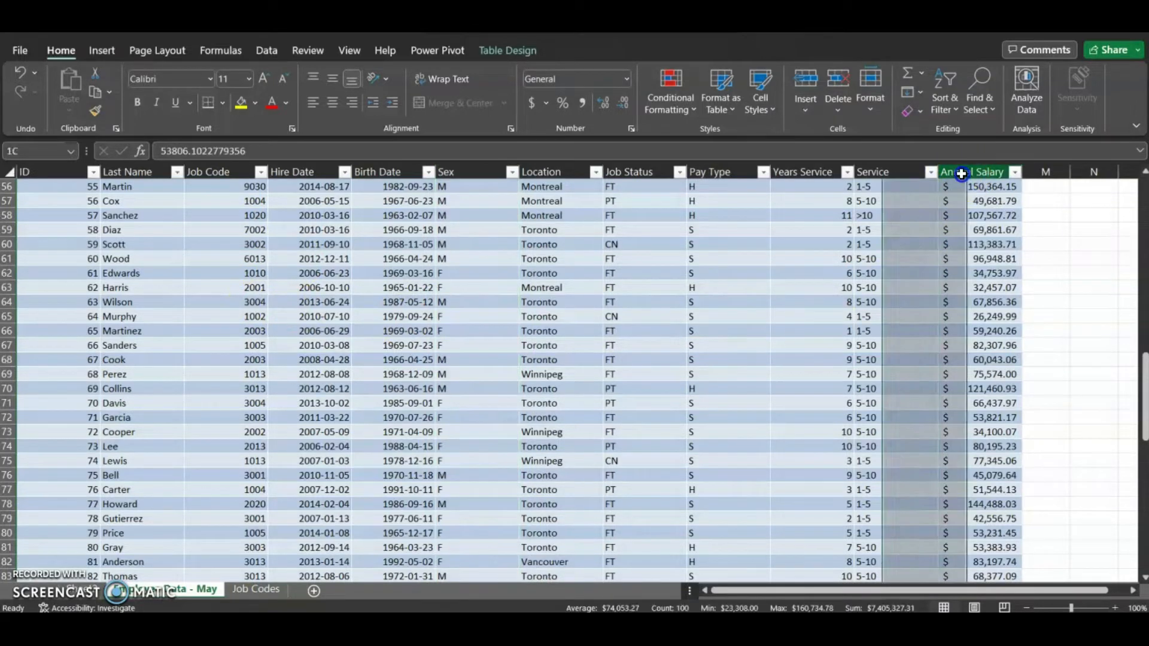
{"action": "left_click", "coordinate": [557, 167]}
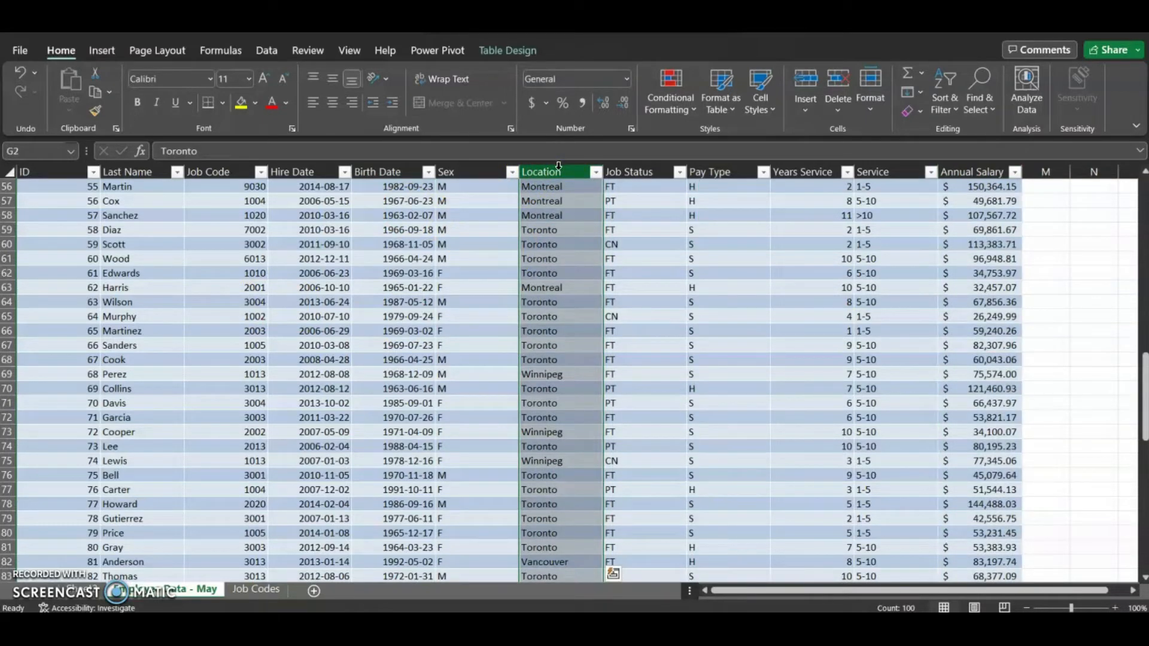
{"action": "left_click", "coordinate": [456, 168]}
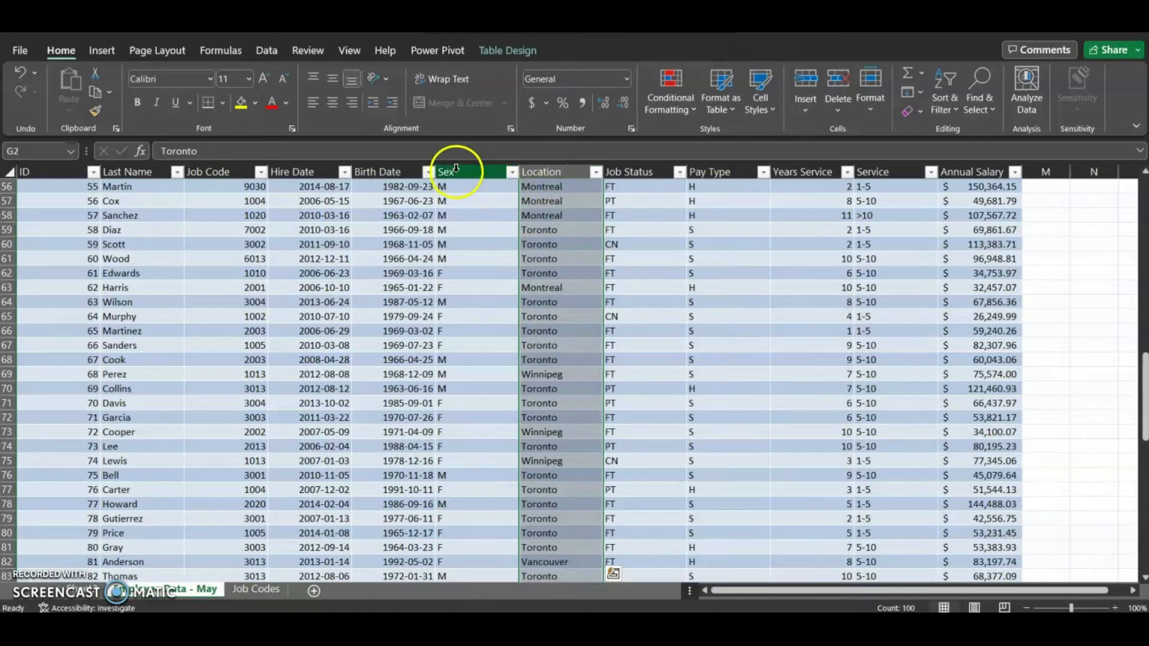
{"action": "left_click", "coordinate": [459, 168]}
{"action": "left_click_drag", "start_coordinate": [459, 168], "coordinate": [522, 181]}
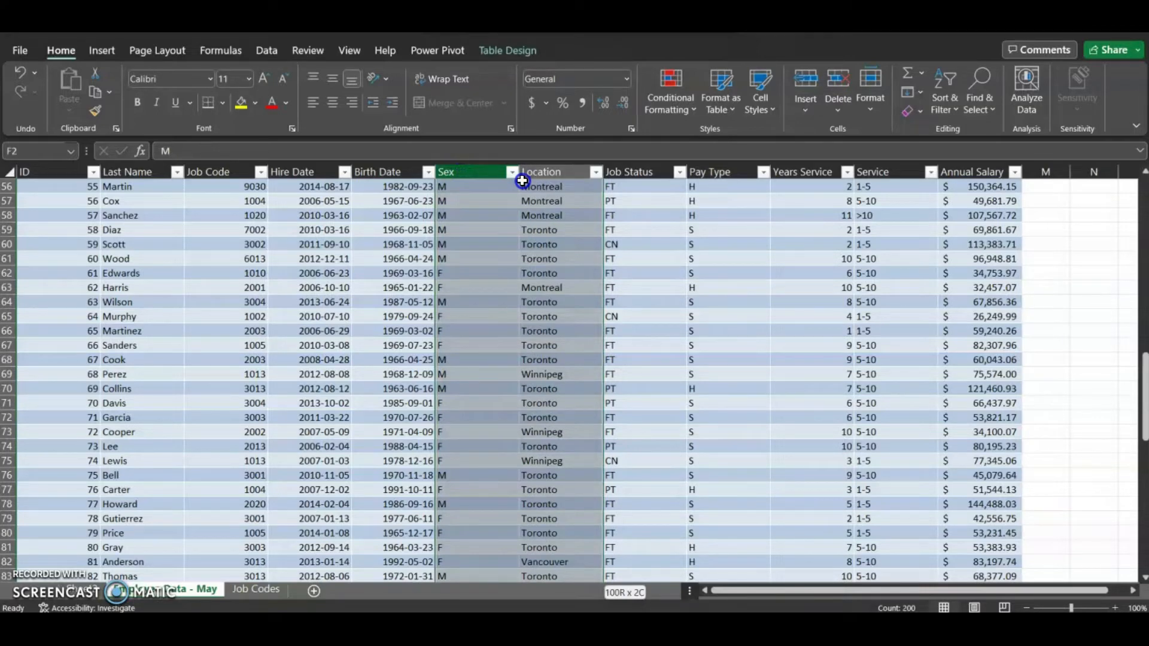
{"action": "left_click", "coordinate": [418, 271]}
{"action": "left_click", "coordinate": [88, 589]}
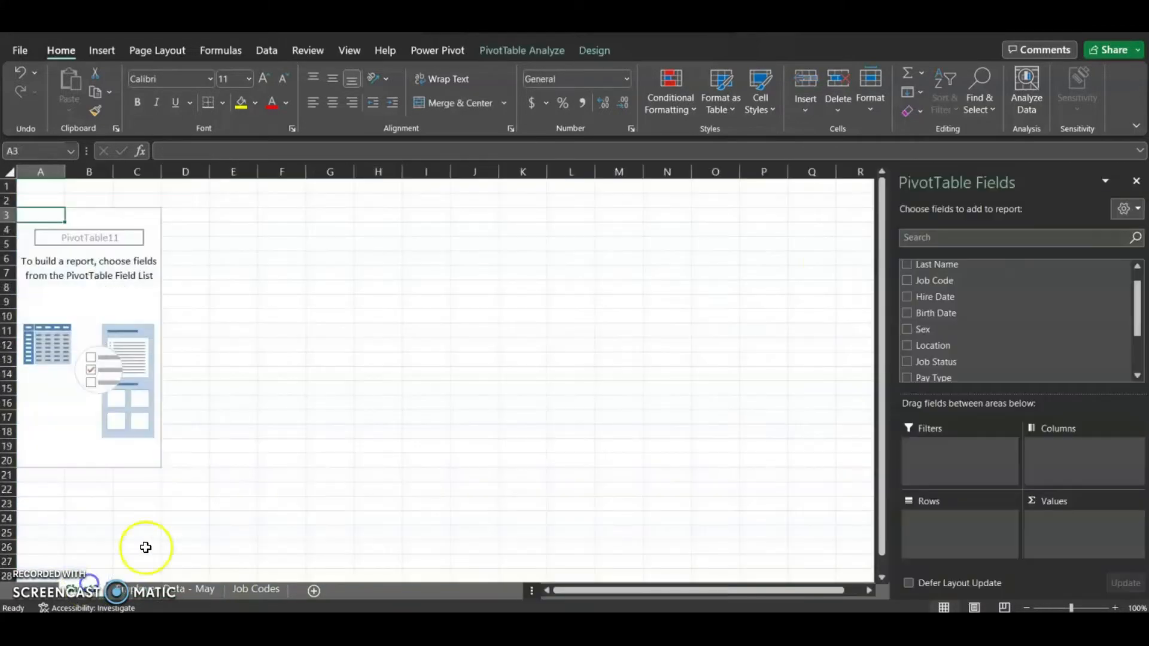
- Add the Sex field to the PivotTable rows, briefly trying it out as columns
{"action": "left_click", "coordinate": [907, 329]}
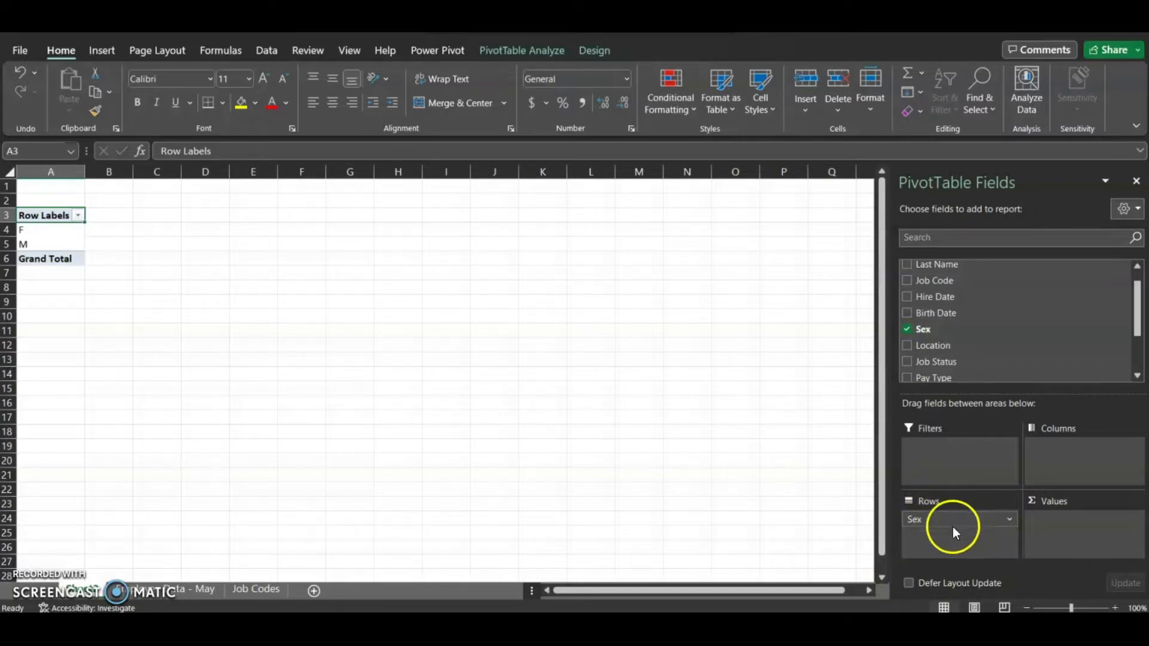
{"action": "left_click_drag", "start_coordinate": [937, 520], "coordinate": [1096, 450]}
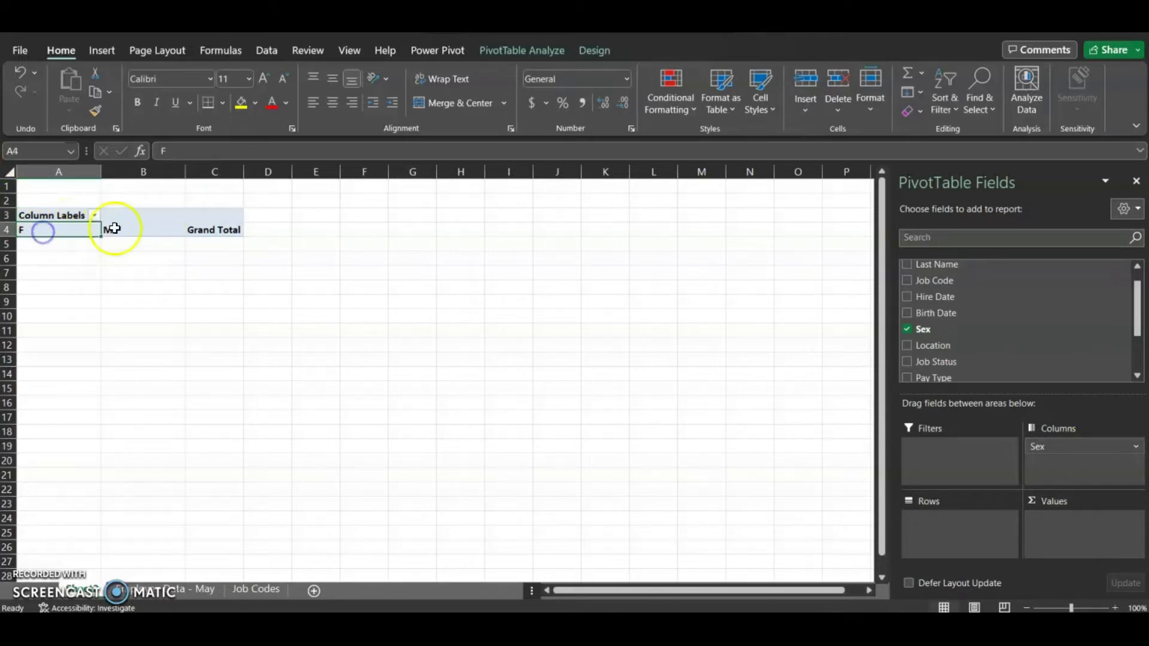
{"action": "left_click", "coordinate": [150, 229]}
{"action": "left_click_drag", "start_coordinate": [1032, 472], "coordinate": [965, 553]}
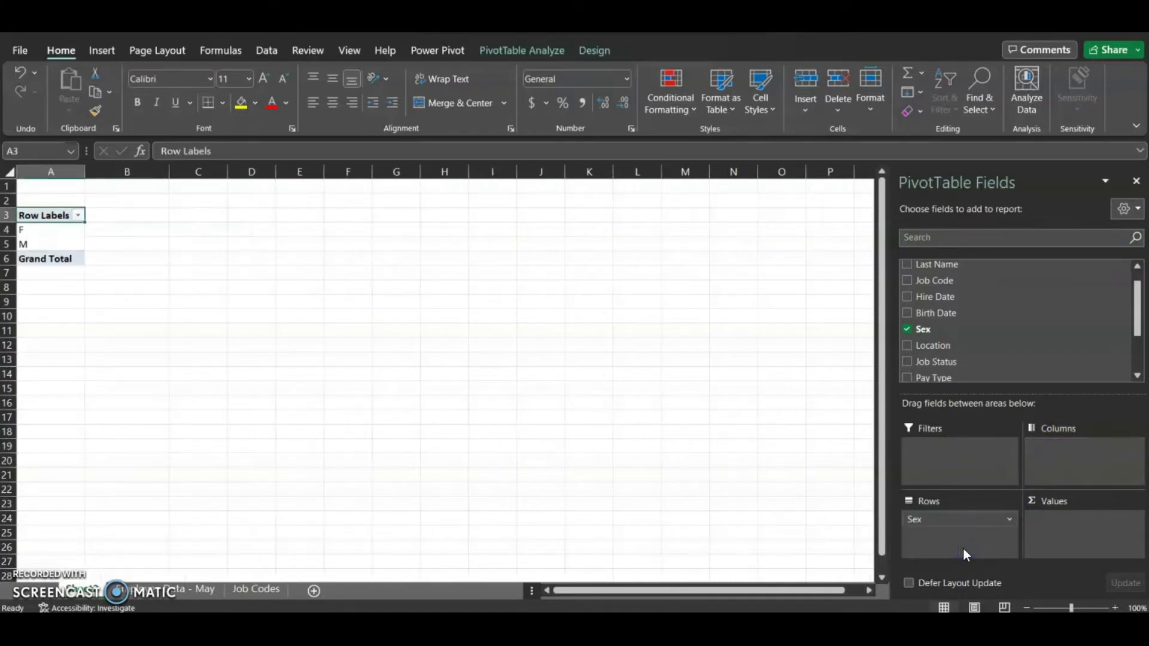
- Add the Location field to the PivotTable and place it in the columns, keeping Sex in the rows
{"action": "left_click", "coordinate": [906, 346]}
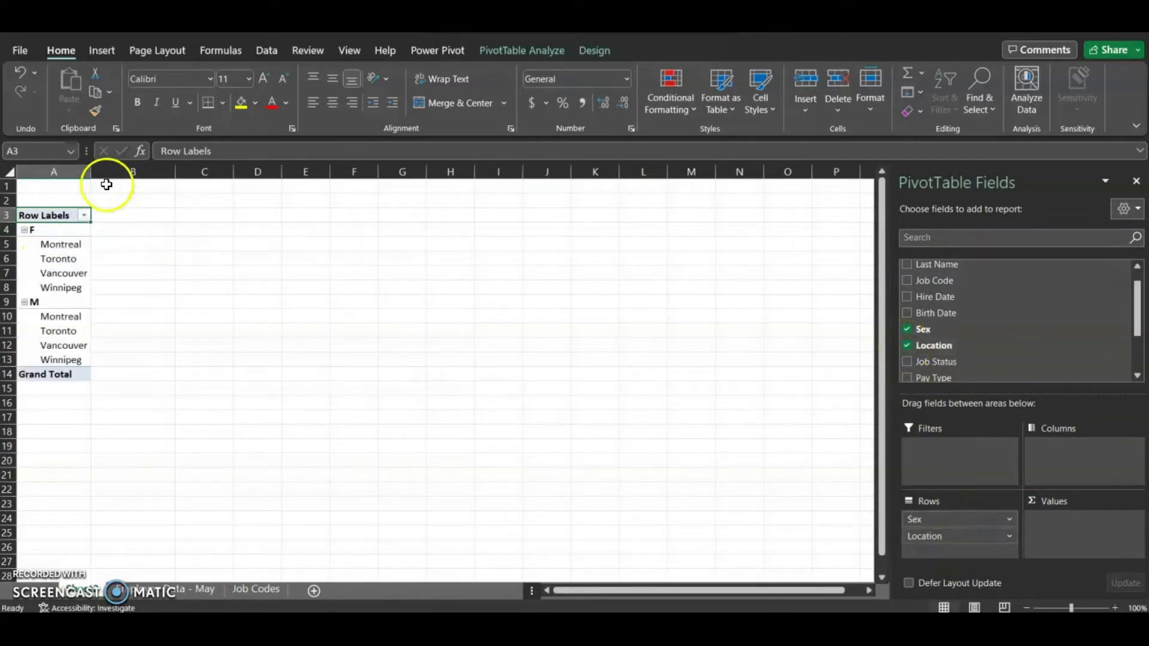
{"action": "left_click_drag", "start_coordinate": [91, 172], "coordinate": [108, 173]}
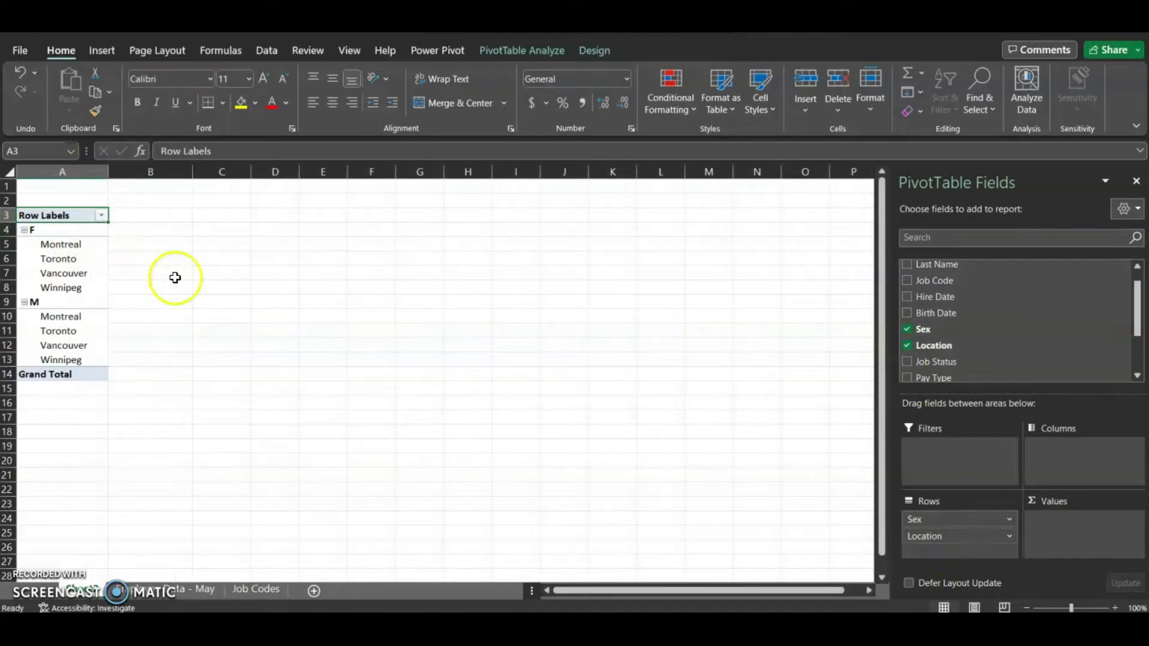
{"action": "left_click", "coordinate": [170, 592]}
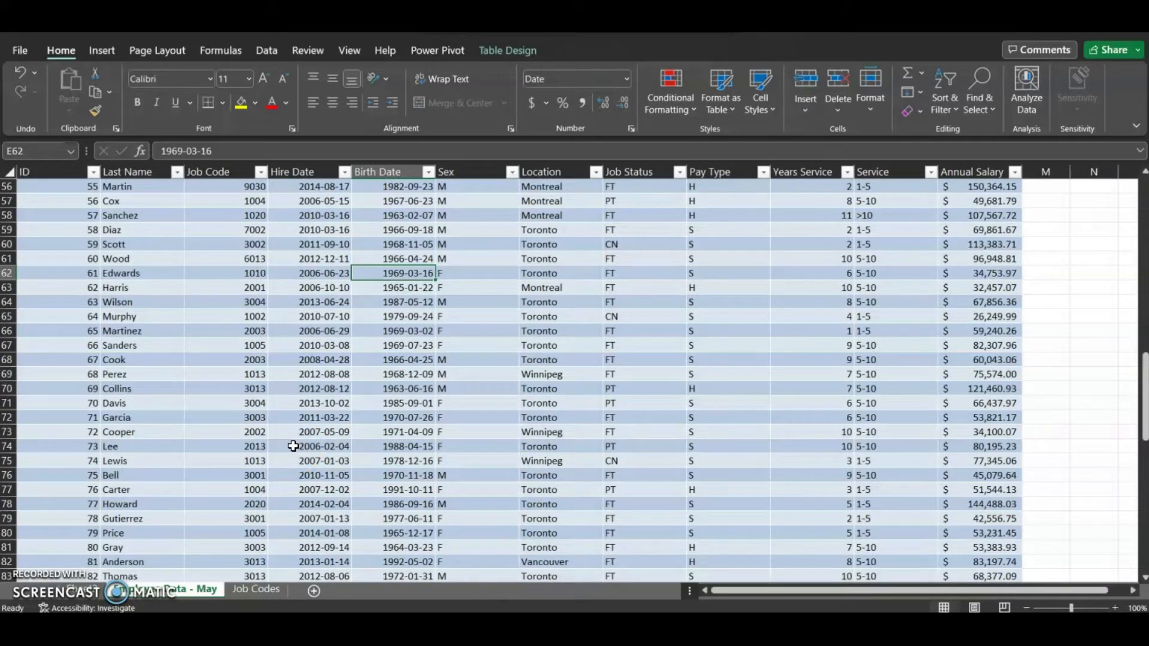
{"action": "left_click", "coordinate": [90, 591]}
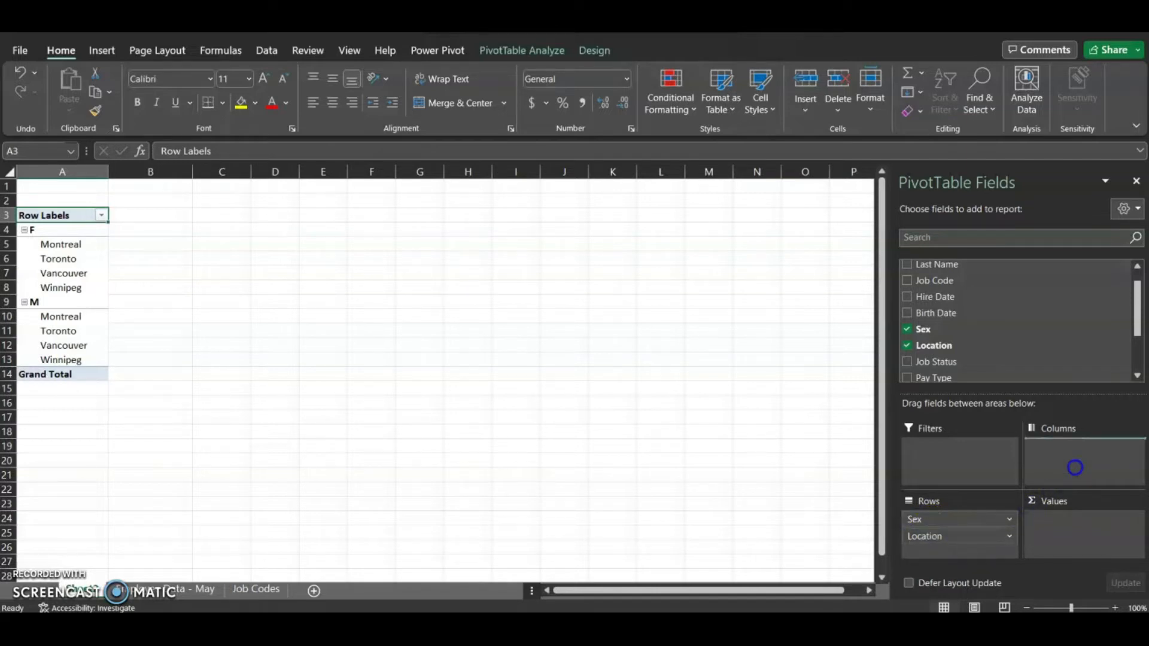
{"action": "left_click_drag", "start_coordinate": [1075, 467], "coordinate": [1076, 467]}
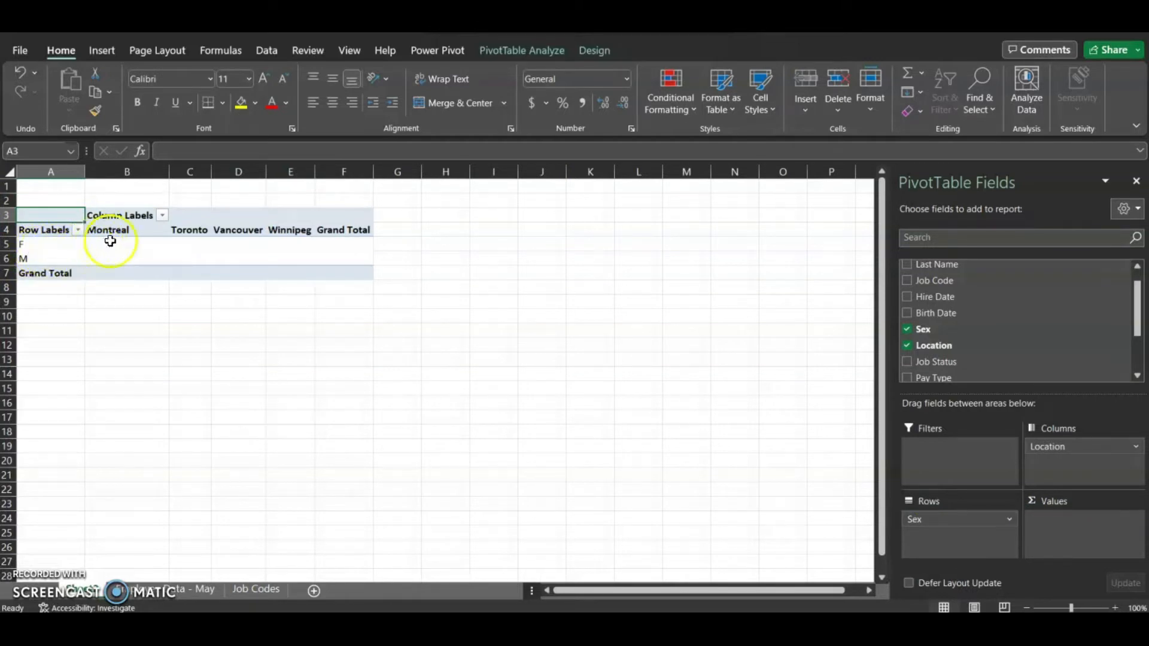
{"action": "left_click", "coordinate": [20, 243]}
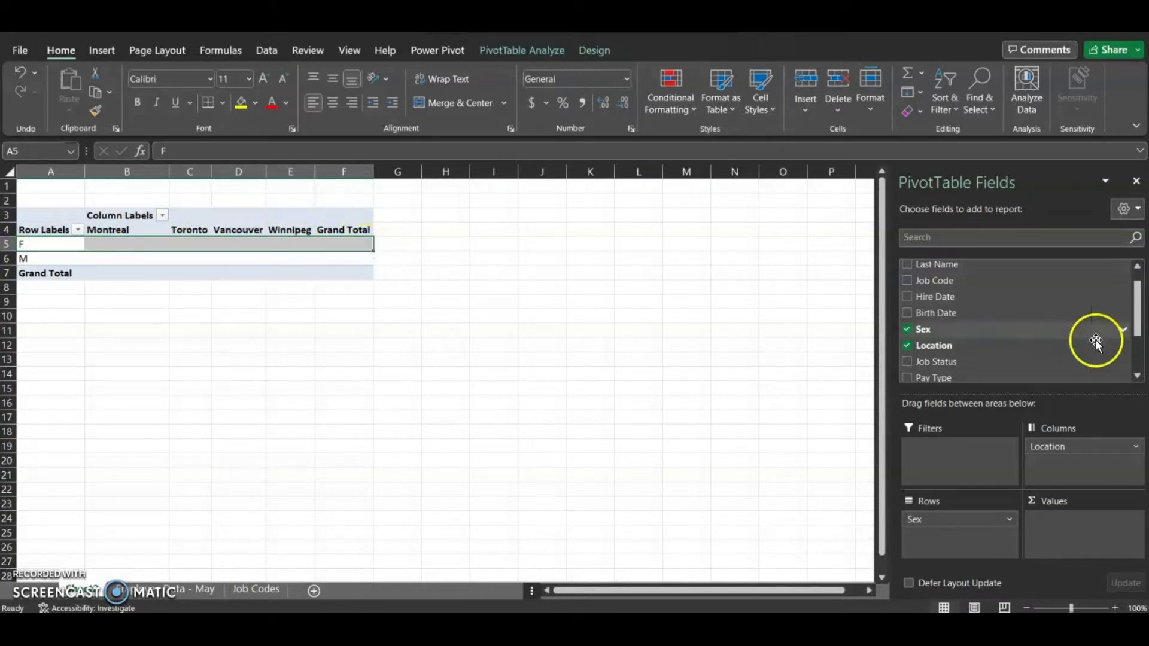
- Add the ID field to the PivotTable values
{"action": "scroll", "coordinate": [1018, 323], "scroll_direction": "up", "scroll_amount": 1}
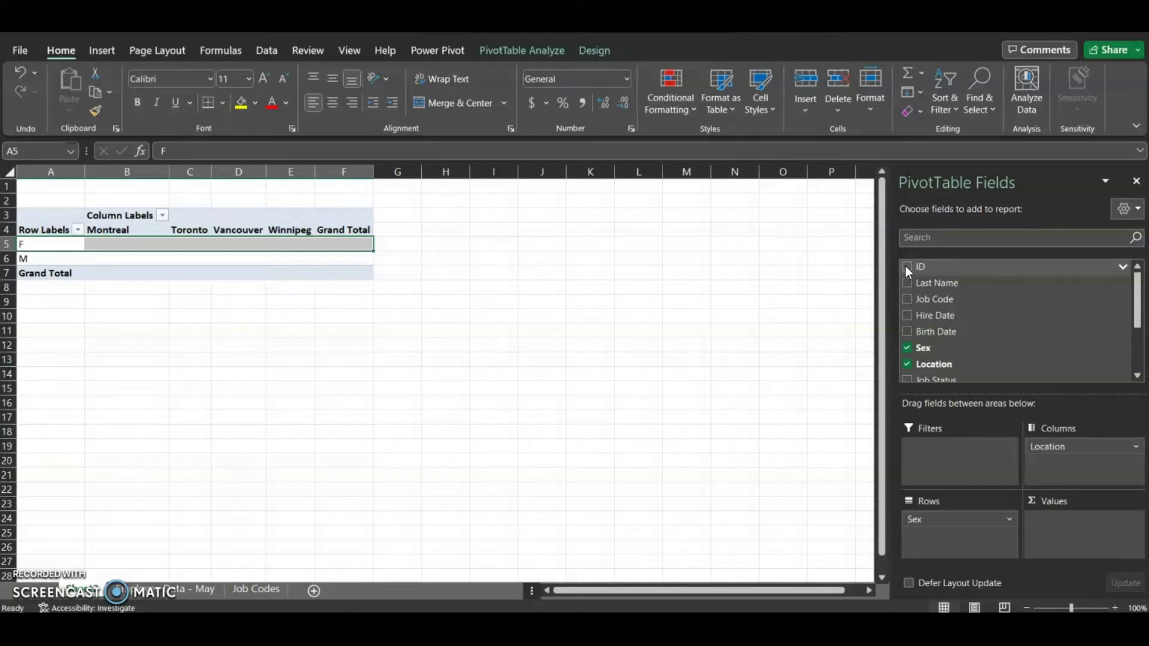
{"action": "left_click_drag", "start_coordinate": [915, 267], "coordinate": [917, 268]}
{"action": "left_click", "coordinate": [907, 268]}
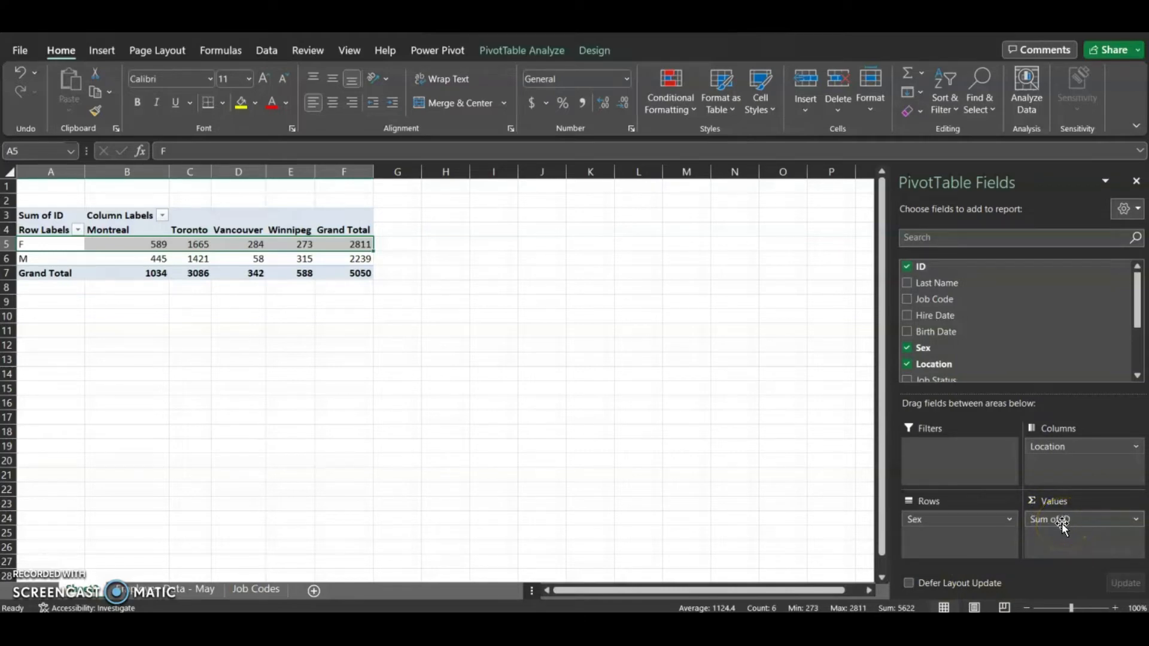
- Examine the numbers in the ID column of the May employee data
{"action": "left_click", "coordinate": [145, 587]}
{"action": "scroll", "coordinate": [24, 324], "scroll_direction": "up", "scroll_amount": 18}
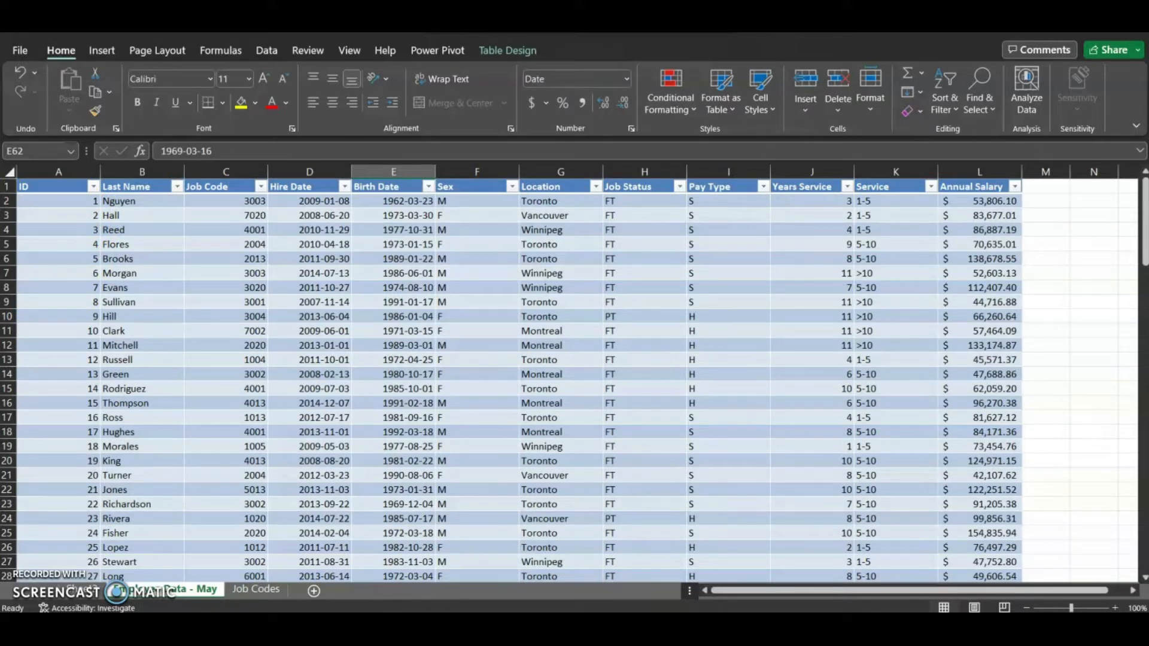
{"action": "left_click_drag", "start_coordinate": [62, 205], "coordinate": [53, 373]}
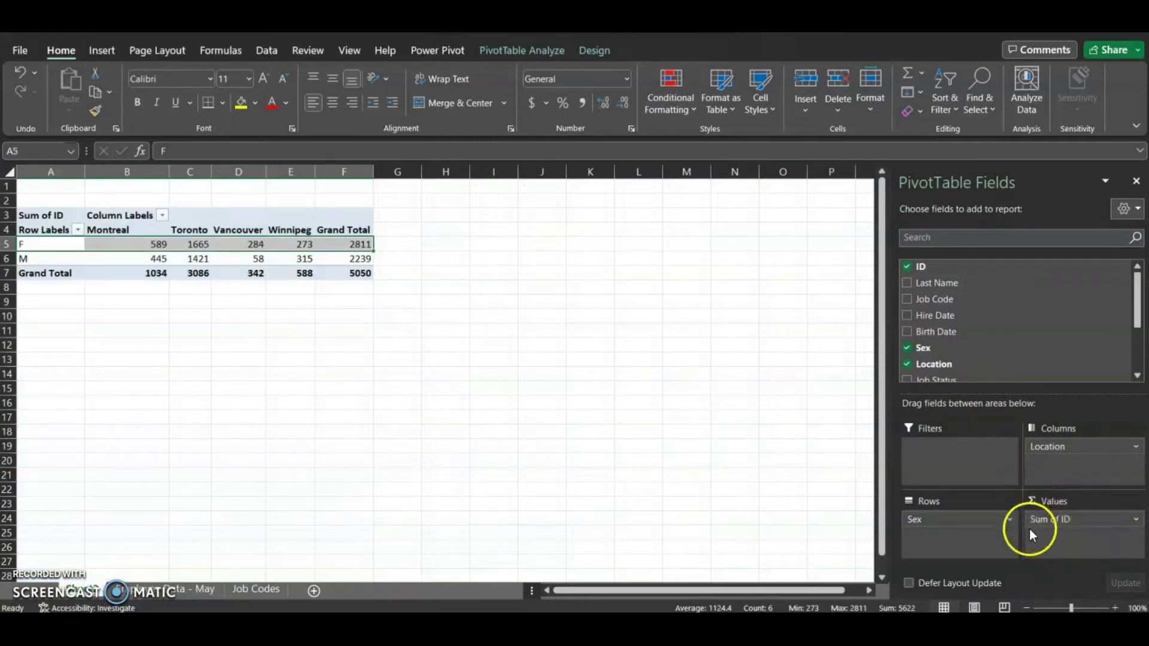
- Change the calculation of the ID value field in the PivotTable from Sum to Count
{"action": "left_click", "coordinate": [1136, 522]}
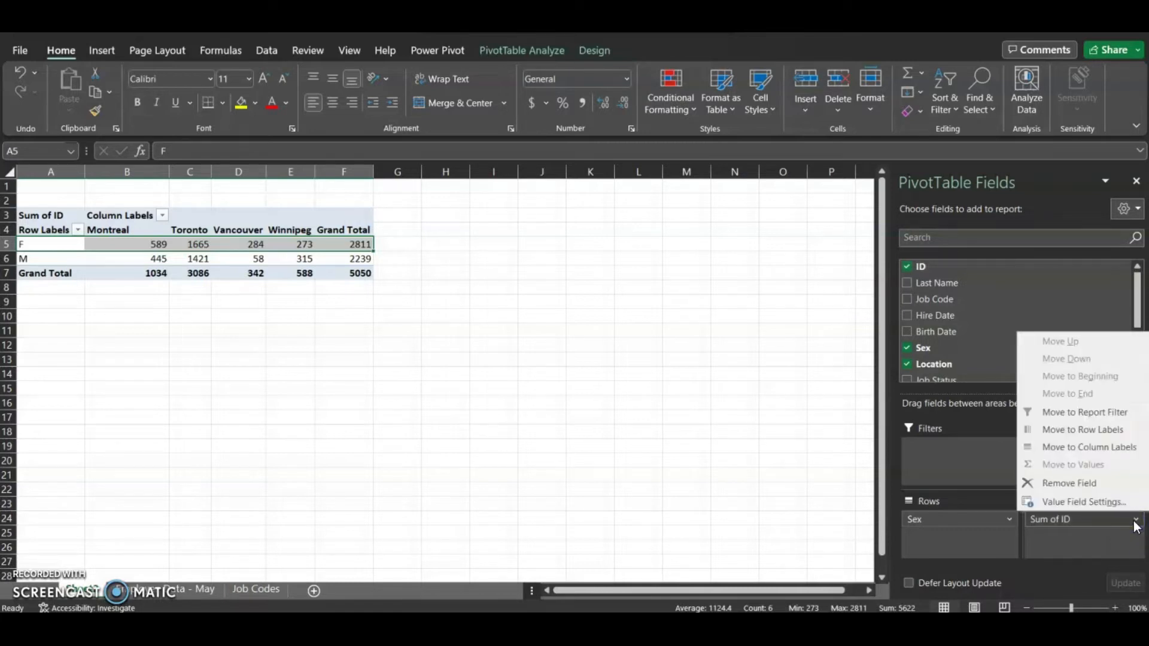
{"action": "left_click", "coordinate": [1104, 504]}
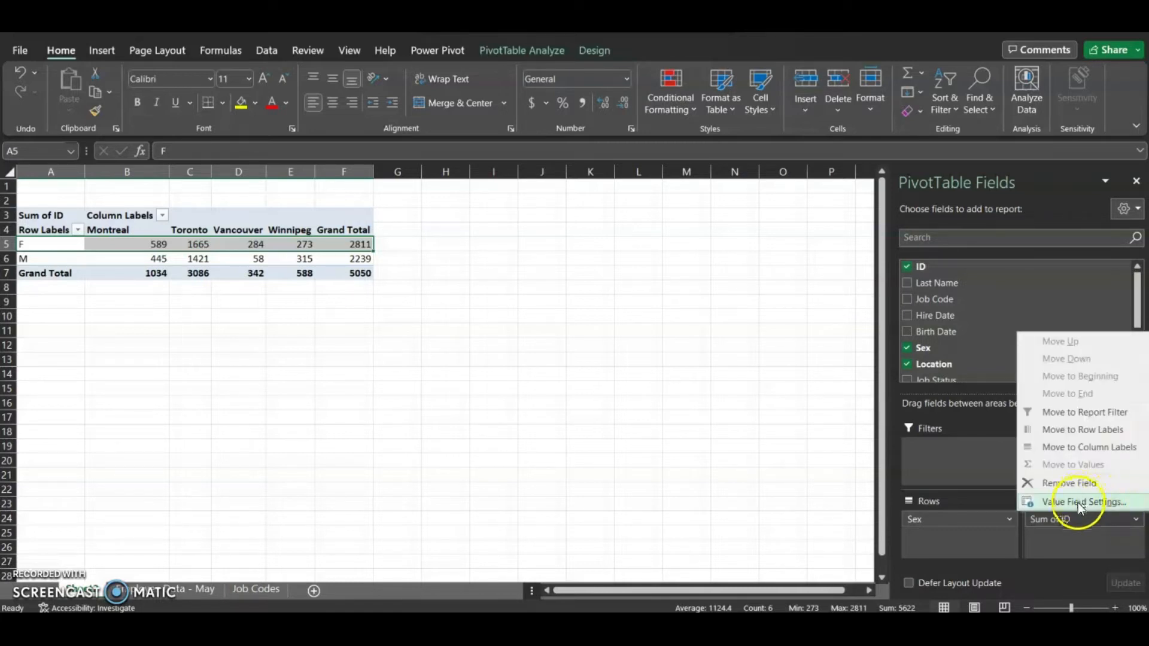
{"action": "left_click", "coordinate": [1079, 503]}
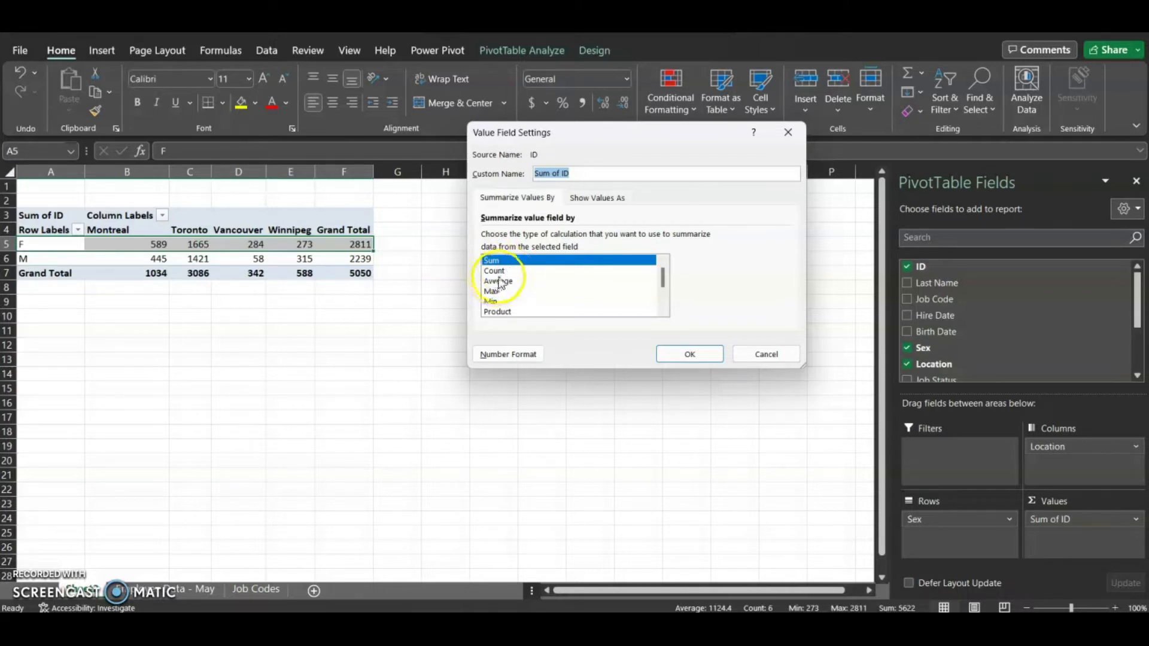
{"action": "left_click", "coordinate": [498, 280]}
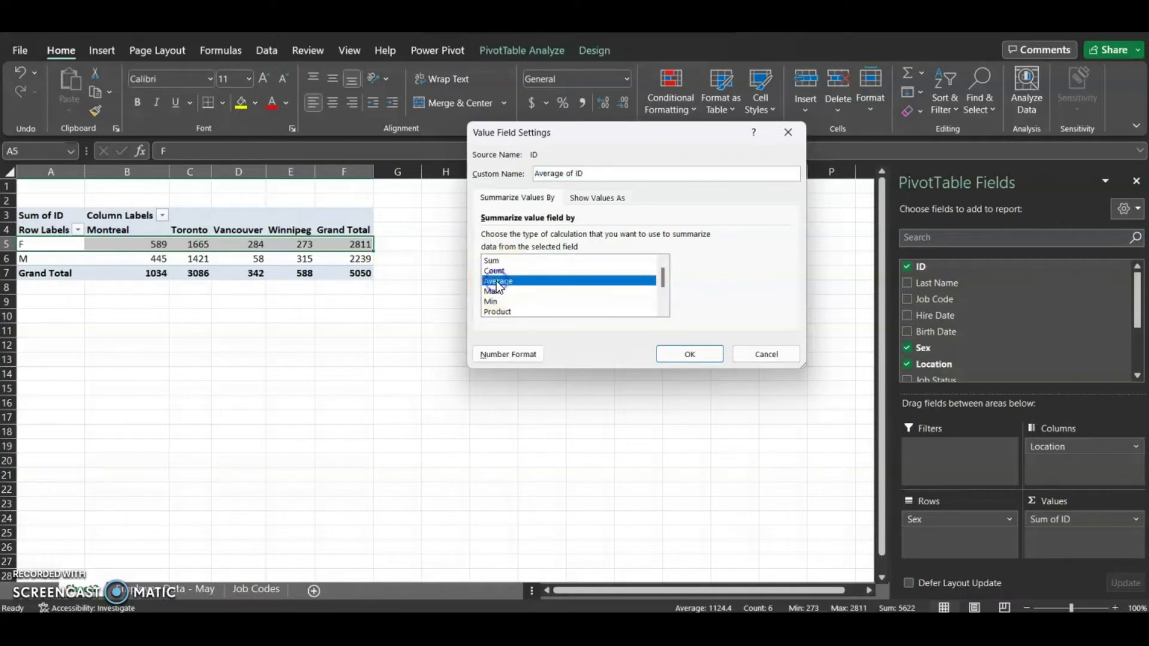
{"action": "left_click", "coordinate": [495, 291]}
{"action": "left_click", "coordinate": [494, 301]}
{"action": "scroll", "coordinate": [495, 305], "scroll_direction": "down", "scroll_amount": 2}
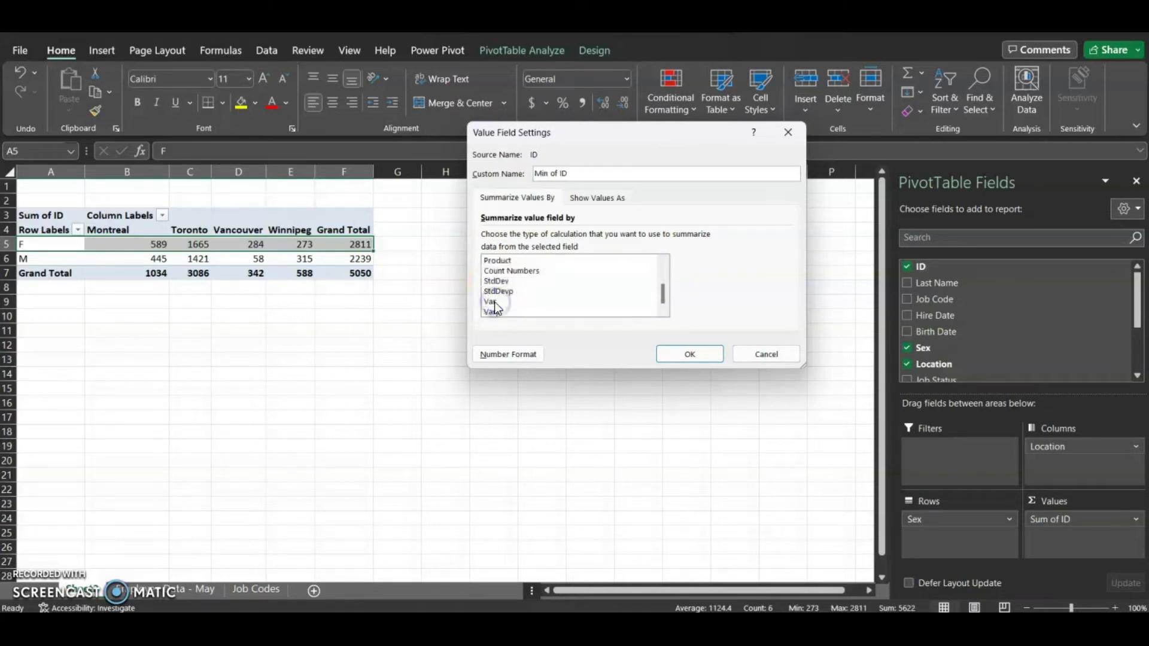
{"action": "scroll", "coordinate": [499, 302], "scroll_direction": "up", "scroll_amount": 2}
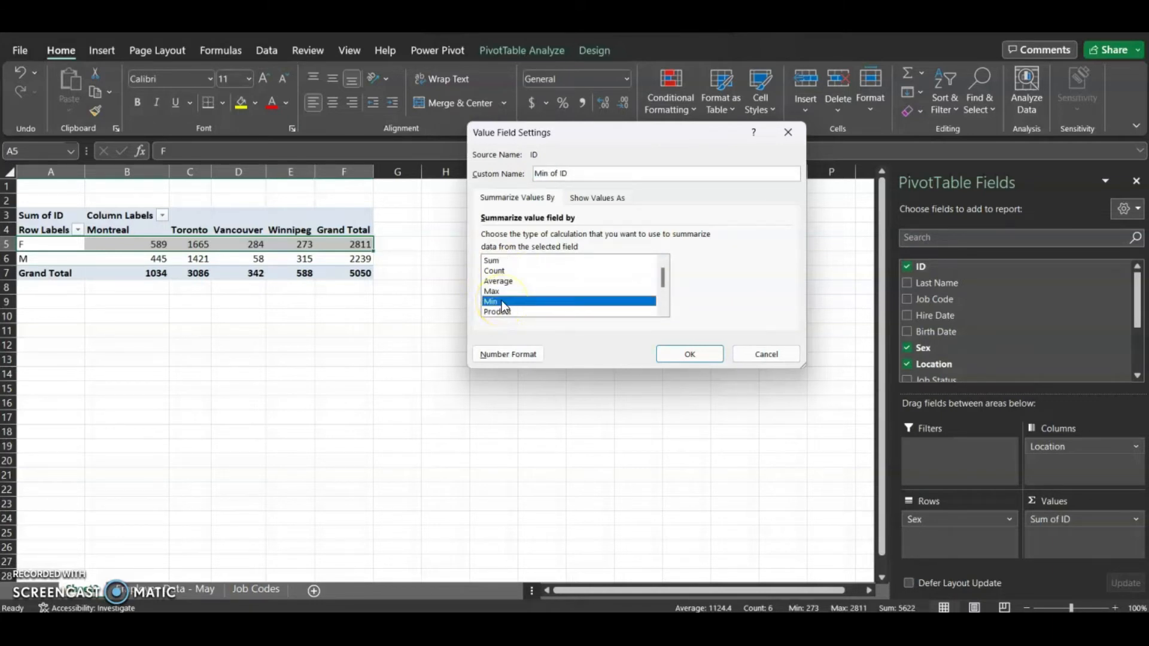
{"action": "left_click", "coordinate": [511, 270]}
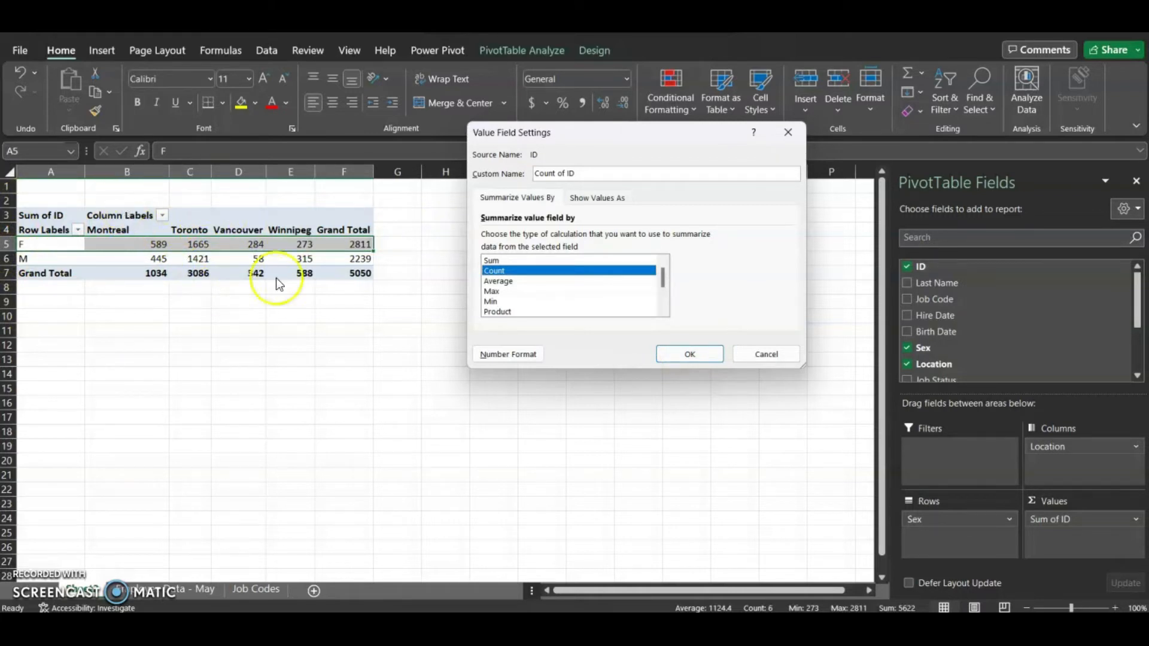
{"action": "left_click", "coordinate": [673, 352]}
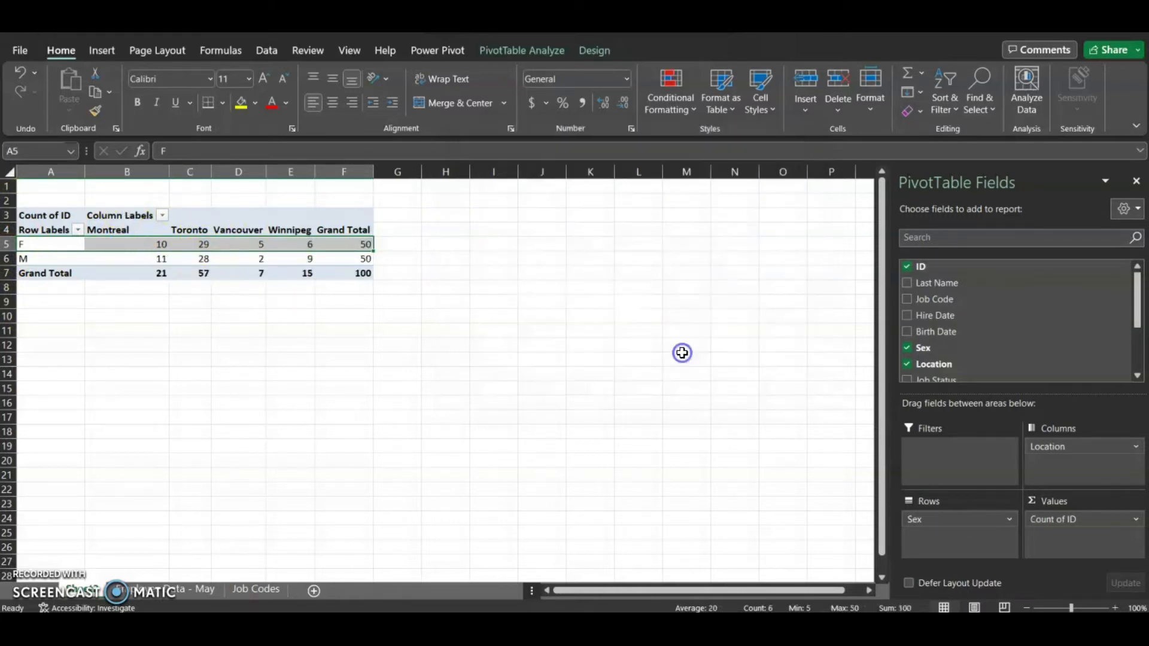
- Examine the ID counts for each location, for the F row and for the grand totals in the PivotTable
{"action": "left_click_drag", "start_coordinate": [1107, 532], "coordinate": [1063, 541]}
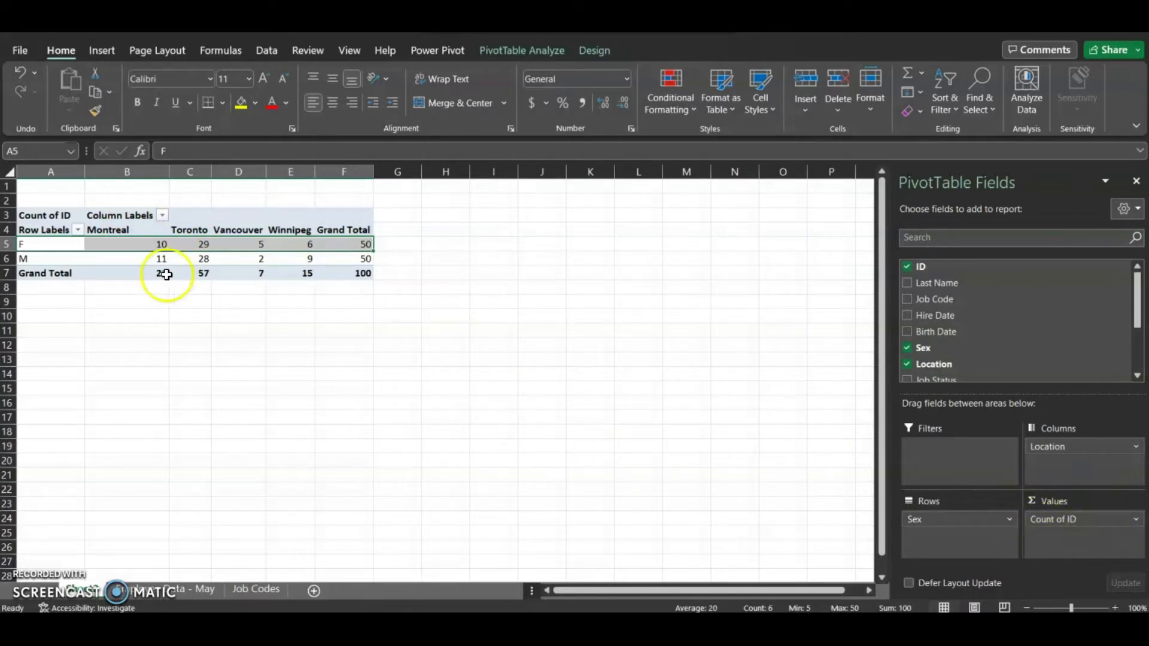
{"action": "left_click", "coordinate": [254, 302]}
{"action": "left_click", "coordinate": [146, 246]}
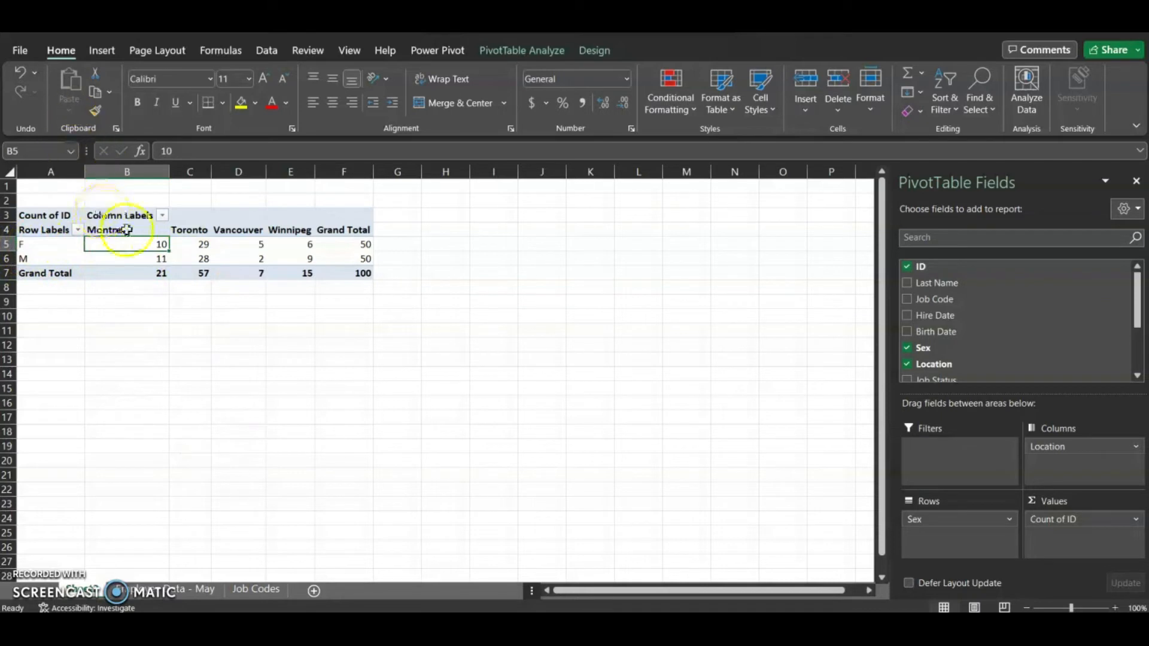
{"action": "left_click_drag", "start_coordinate": [130, 227], "coordinate": [134, 269]}
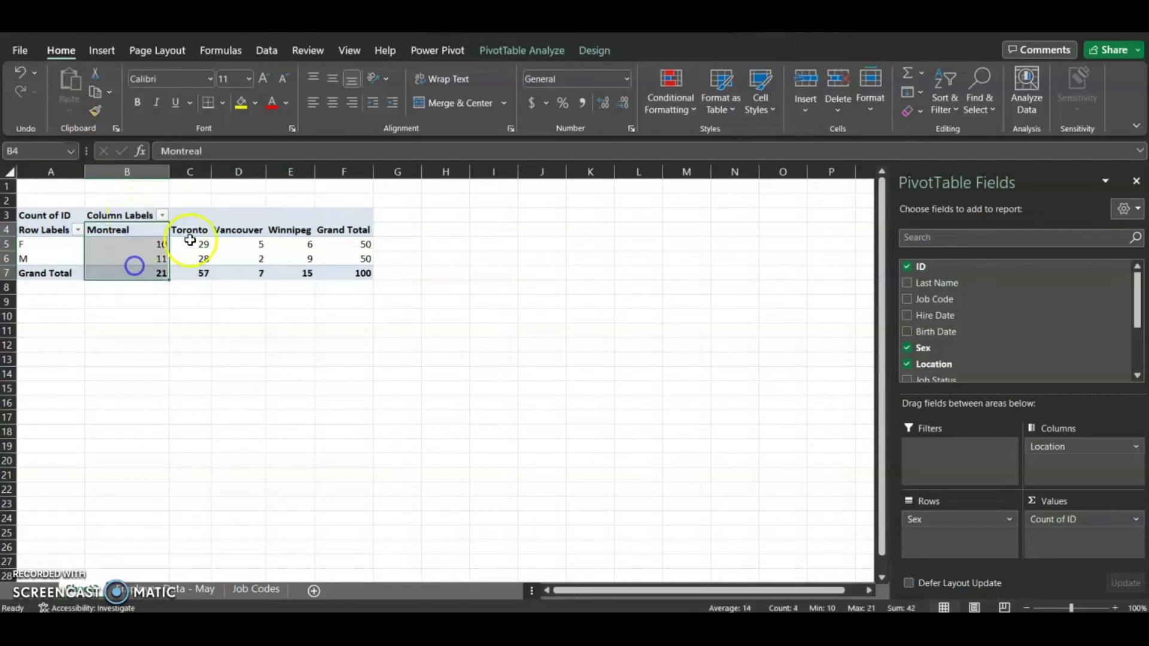
{"action": "left_click", "coordinate": [194, 231]}
{"action": "left_click", "coordinate": [231, 226]}
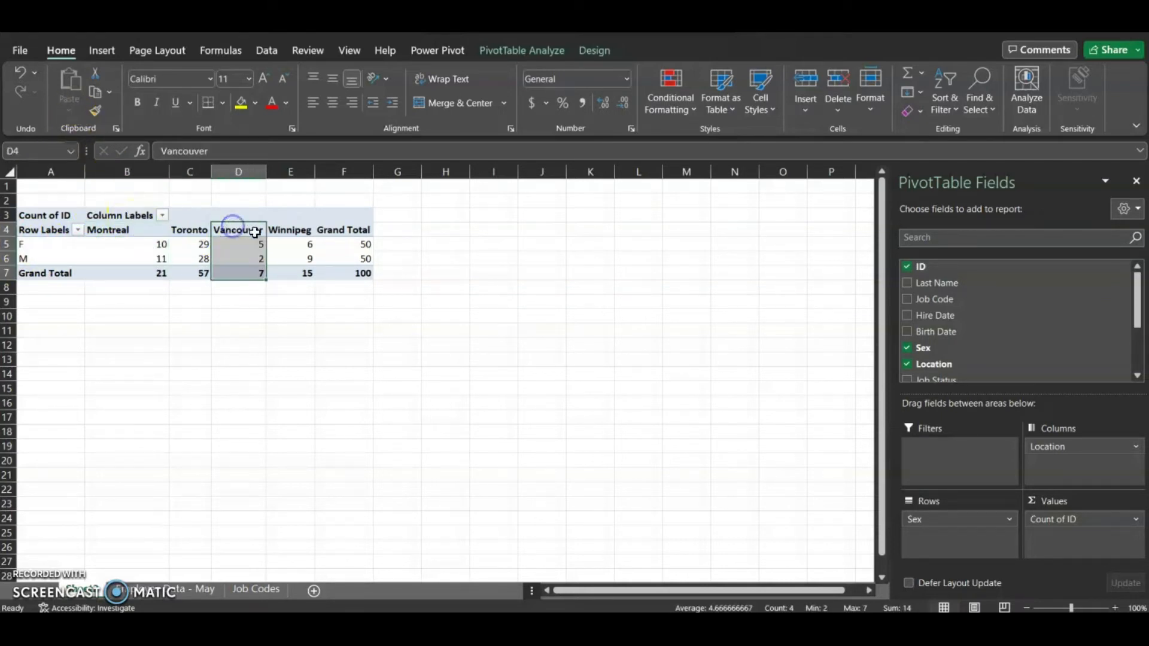
{"action": "left_click", "coordinate": [305, 229]}
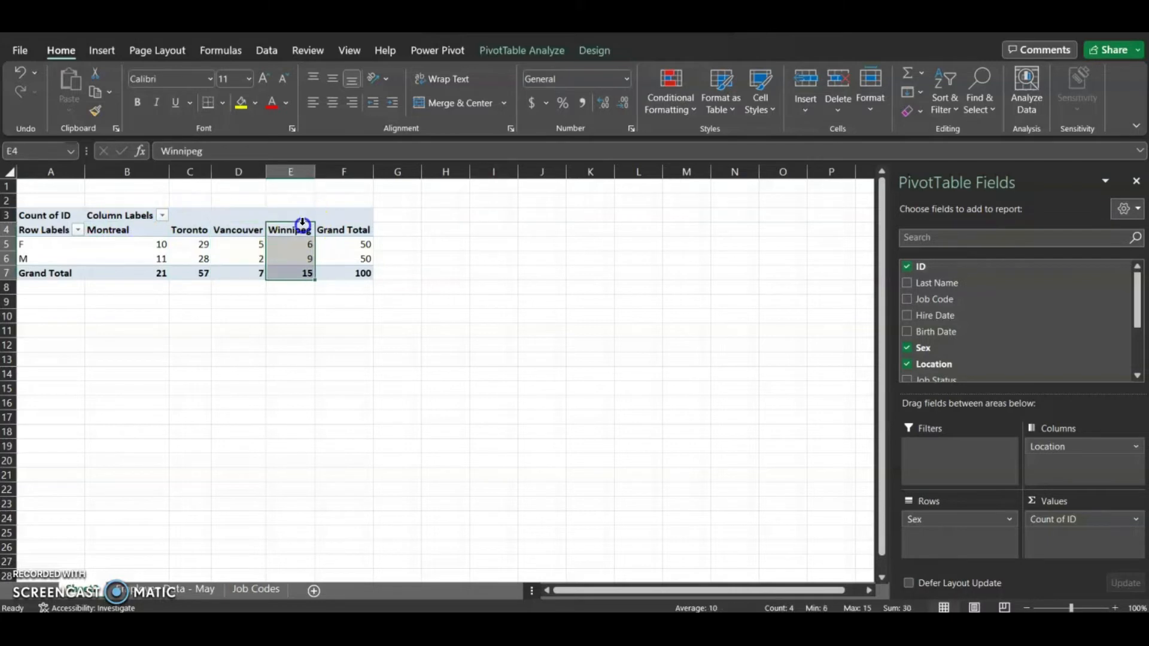
{"action": "left_click", "coordinate": [335, 221]}
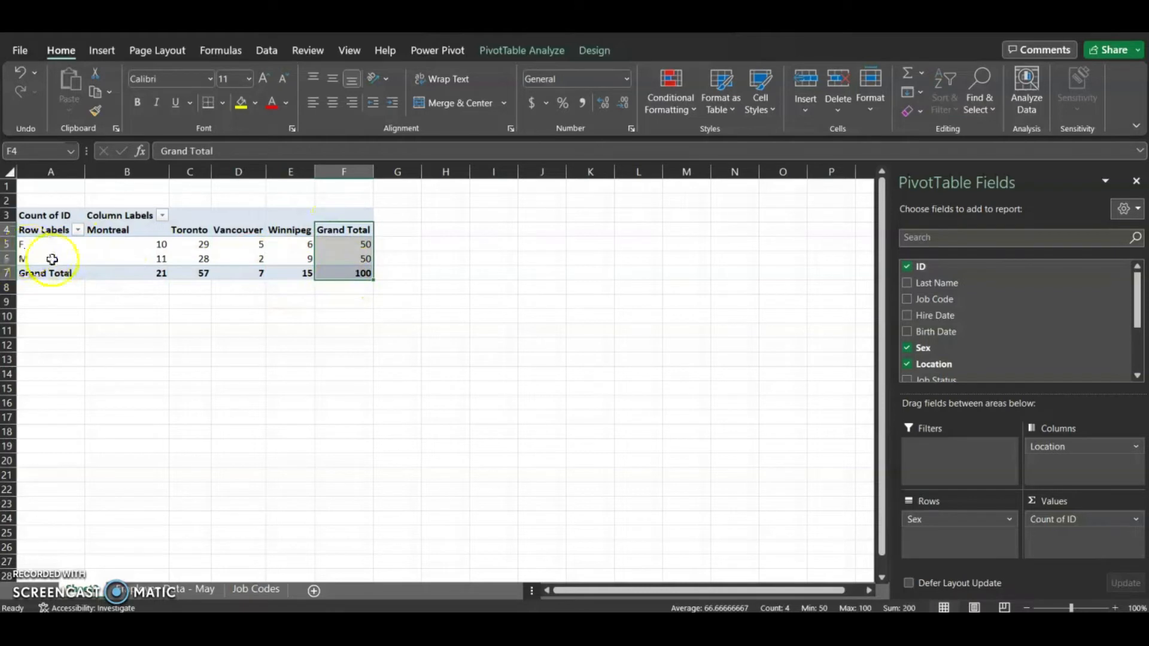
{"action": "left_click", "coordinate": [20, 245]}
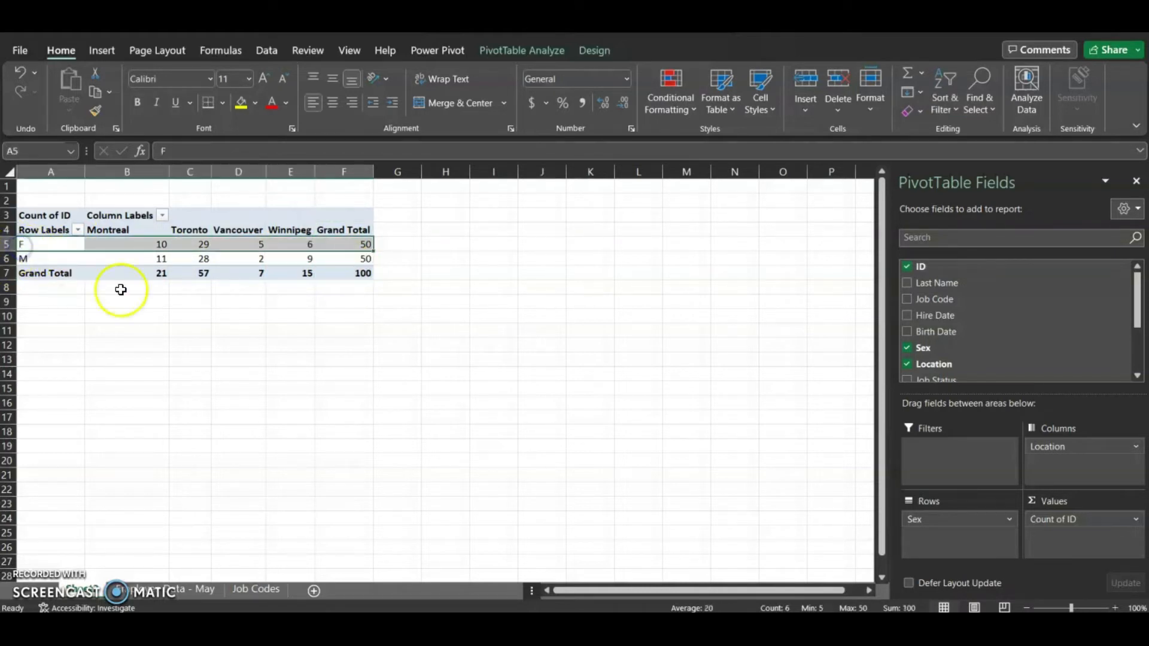
{"action": "left_click_drag", "start_coordinate": [160, 275], "coordinate": [338, 274]}
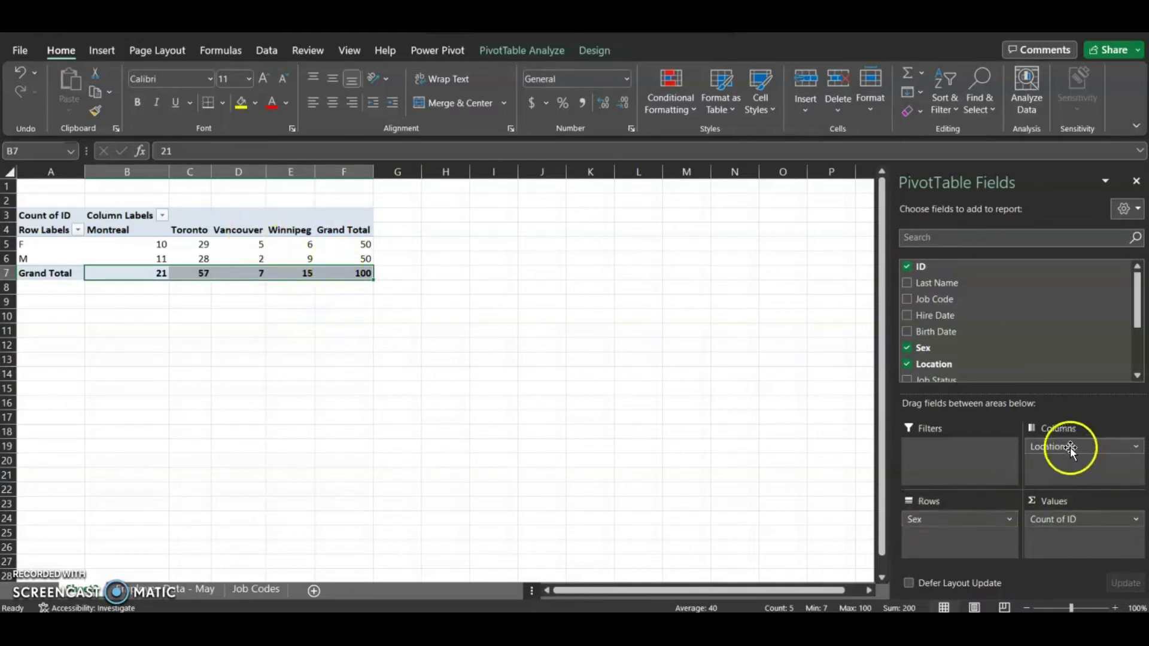
- Swap the PivotTable layout so that Location is in the rows and Sex is in the columns
{"action": "left_click_drag", "start_coordinate": [1065, 445], "coordinate": [951, 529]}
{"action": "left_click_drag", "start_coordinate": [972, 492], "coordinate": [1044, 464]}
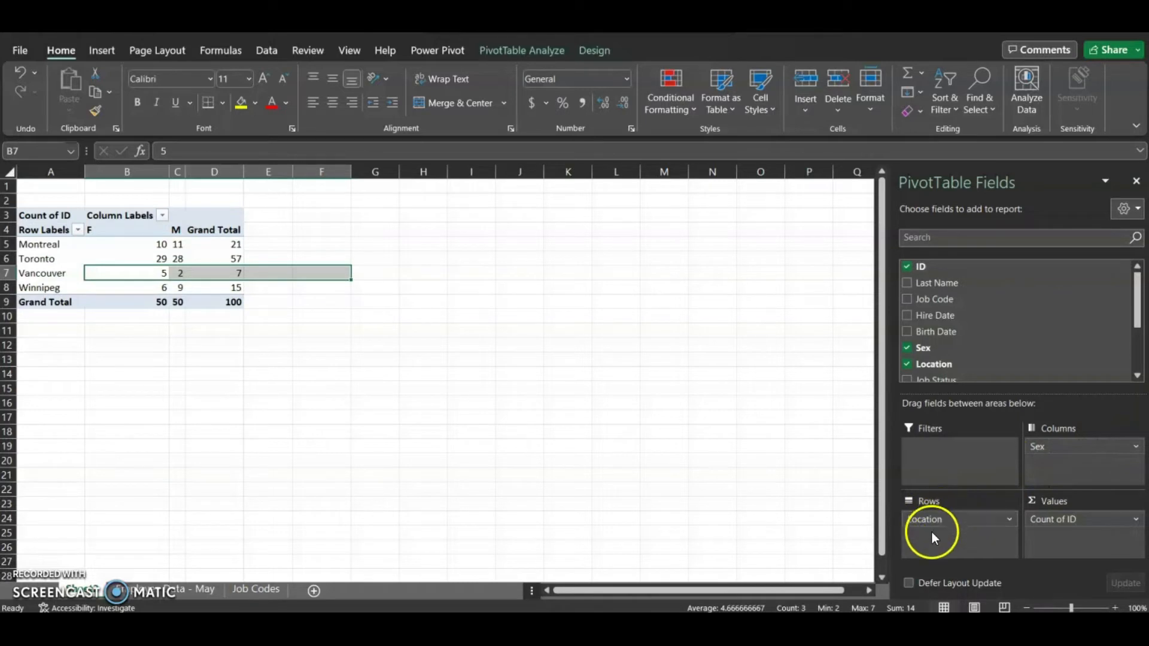
{"action": "left_click", "coordinate": [275, 316]}
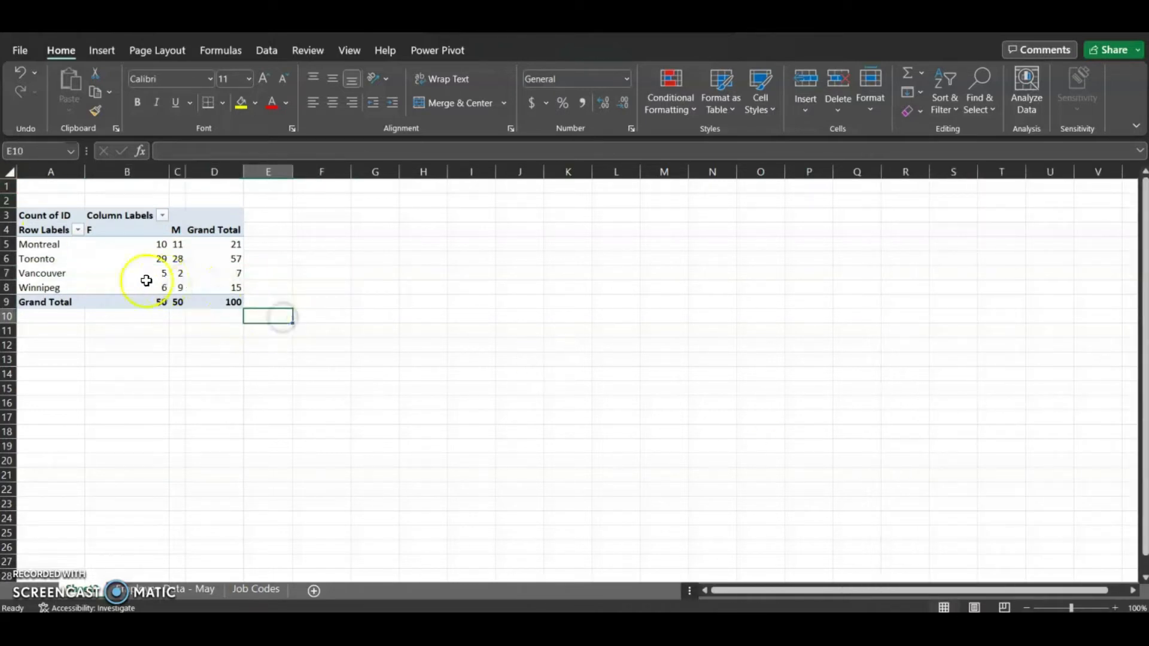
{"action": "mouse_move", "coordinate": [113, 270]}
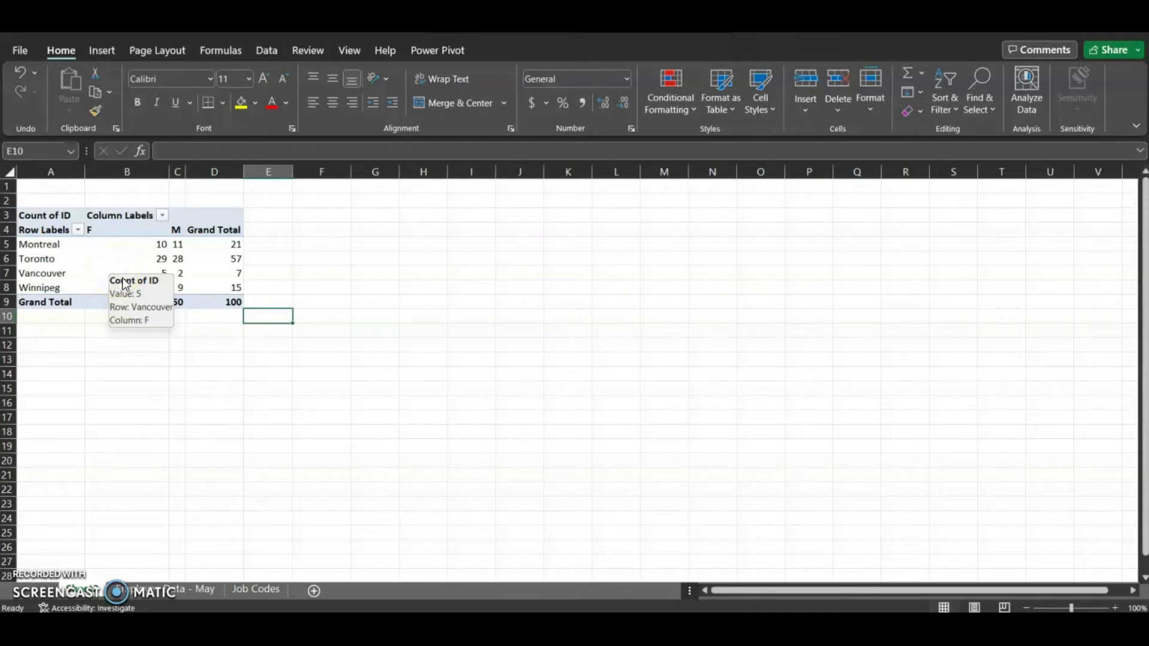
{"action": "mouse_move", "coordinate": [146, 256]}
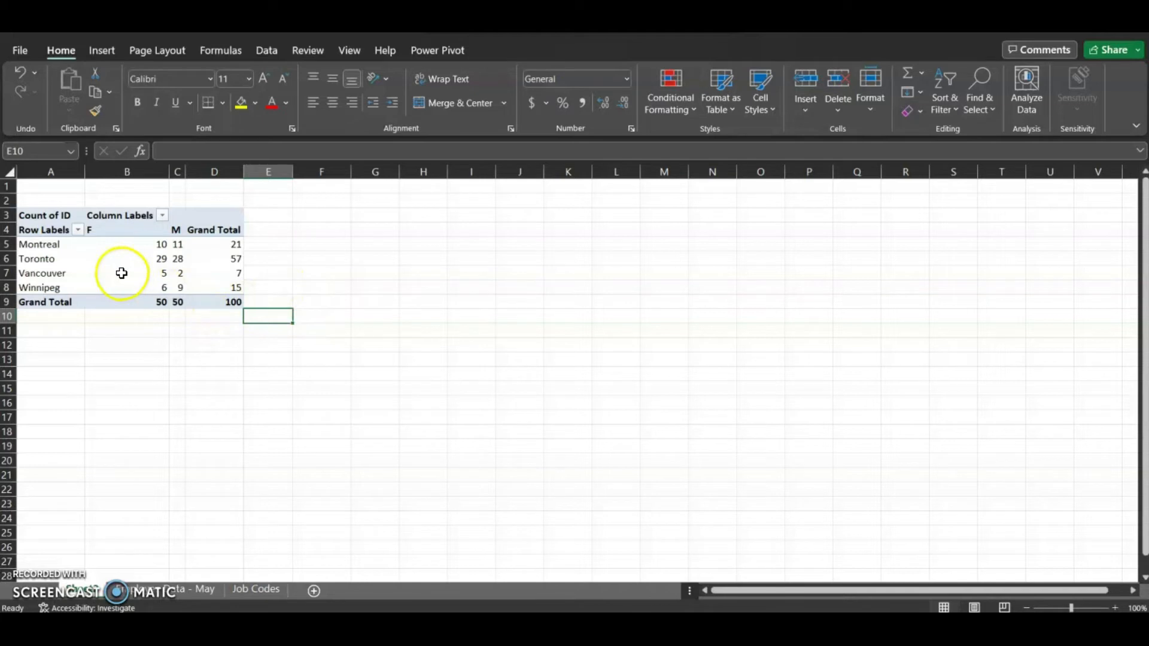
{"action": "mouse_move", "coordinate": [68, 266]}
{"action": "left_click", "coordinate": [103, 261]}
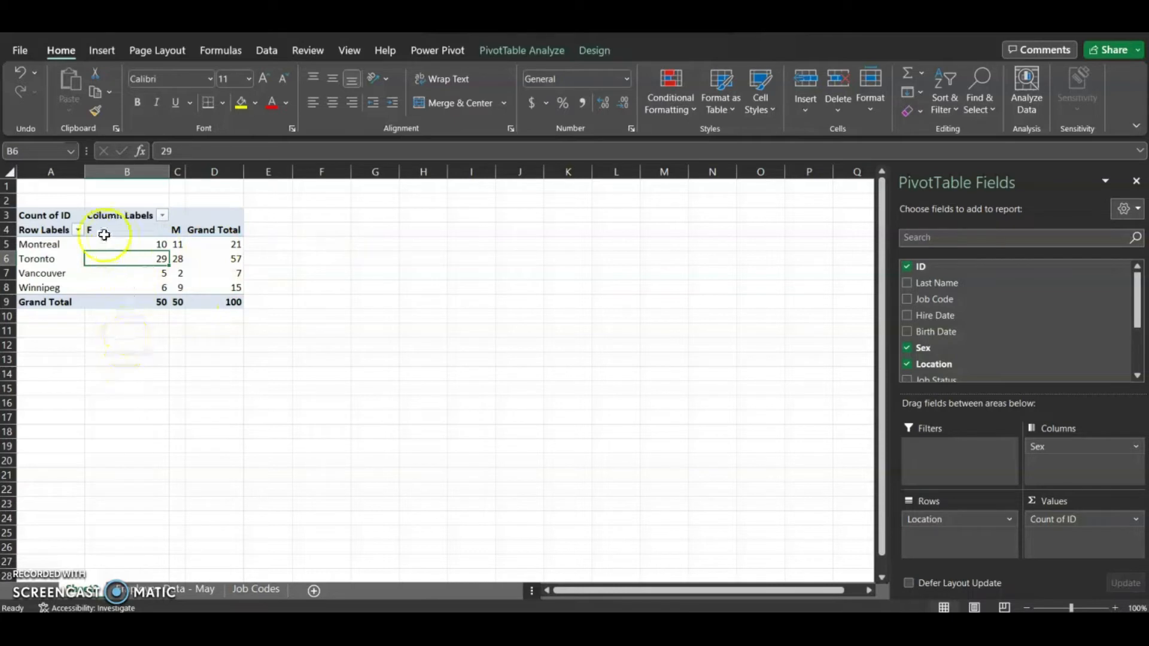
{"action": "mouse_move", "coordinate": [110, 280]}
- Hide the PivotTable field list and show it again
{"action": "left_click", "coordinate": [505, 58]}
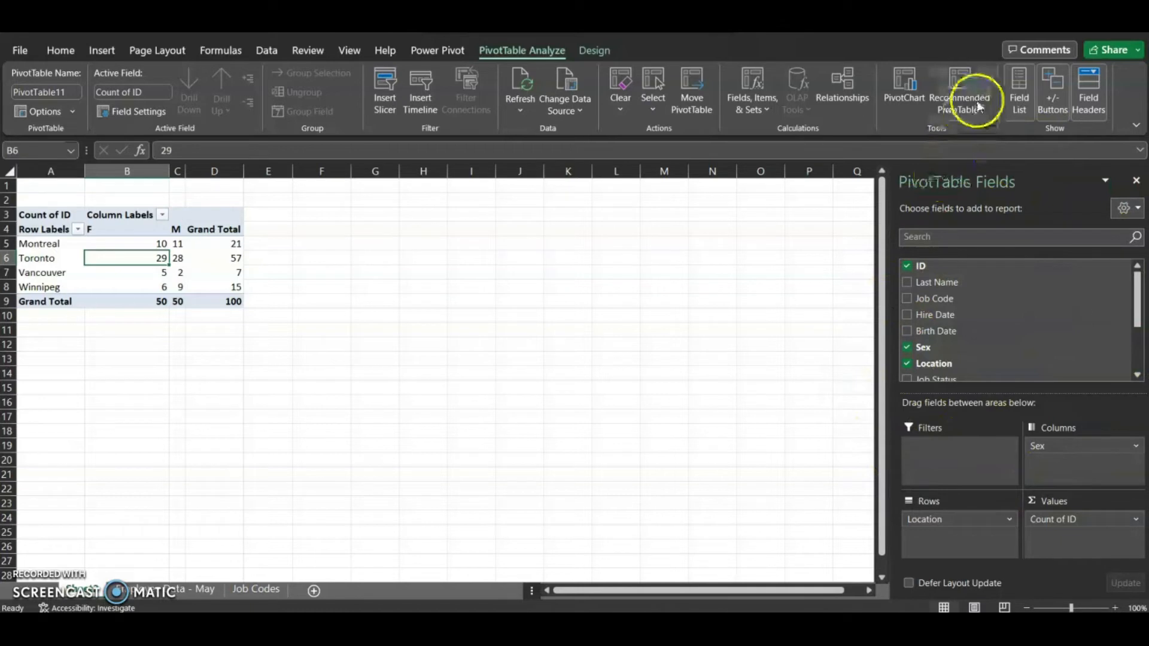
{"action": "left_click", "coordinate": [1025, 100]}
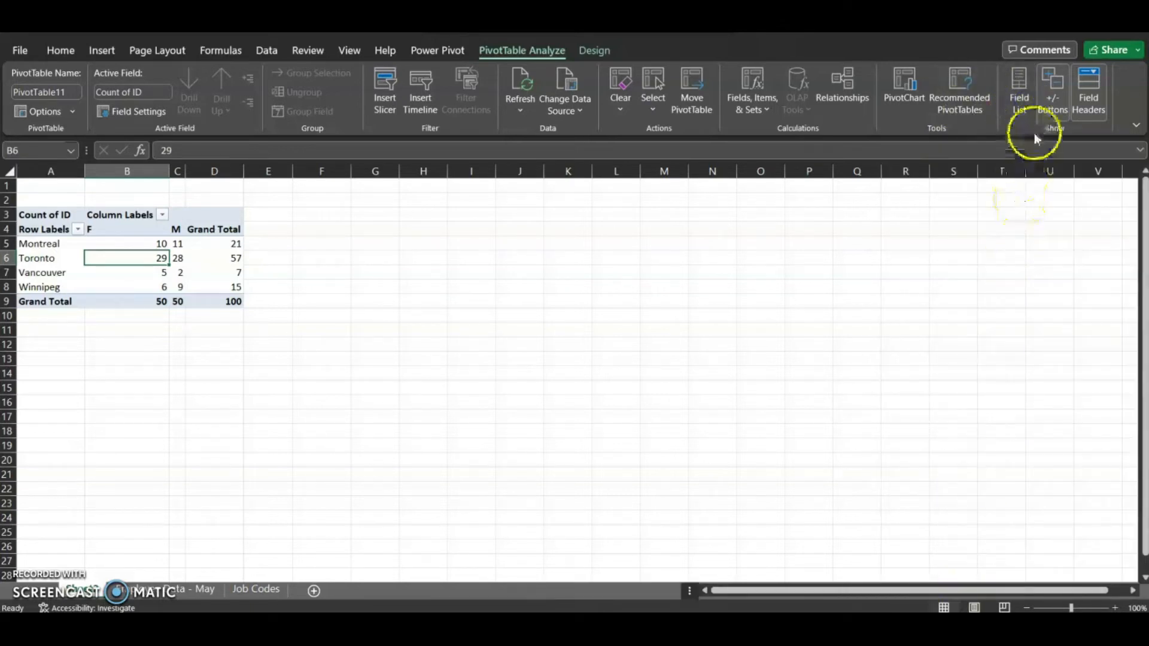
{"action": "left_click", "coordinate": [1021, 99]}
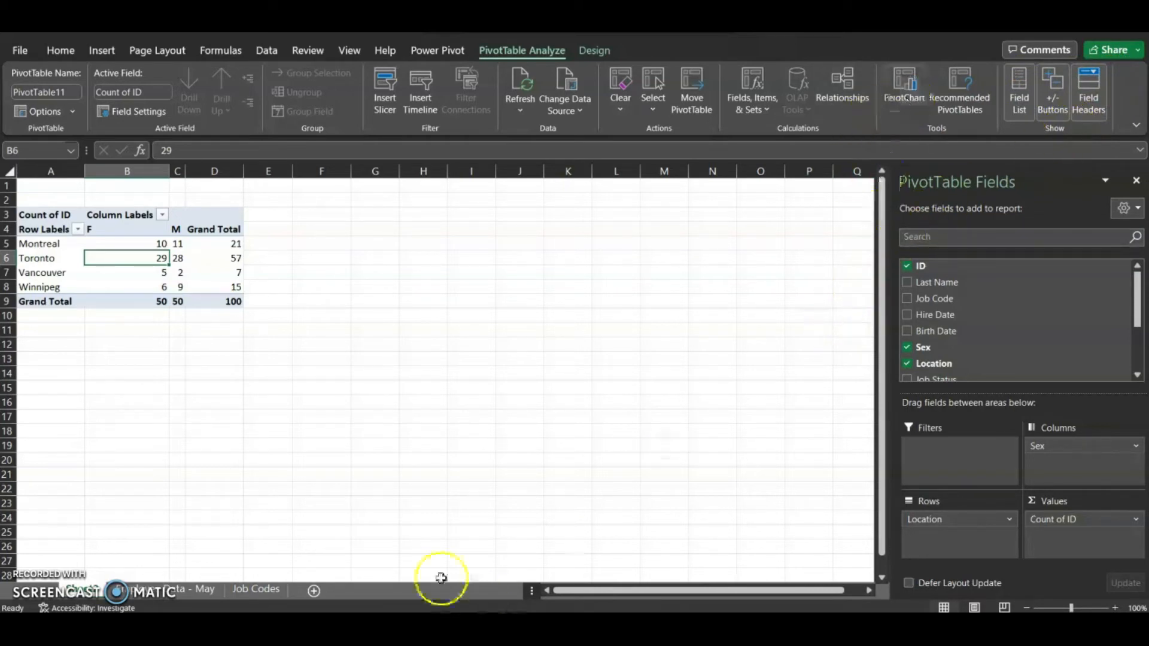
- Insert a Clustered Column PivotChart from the PivotTable and move it slightly up and further away from the table
{"action": "left_click", "coordinate": [36, 244]}
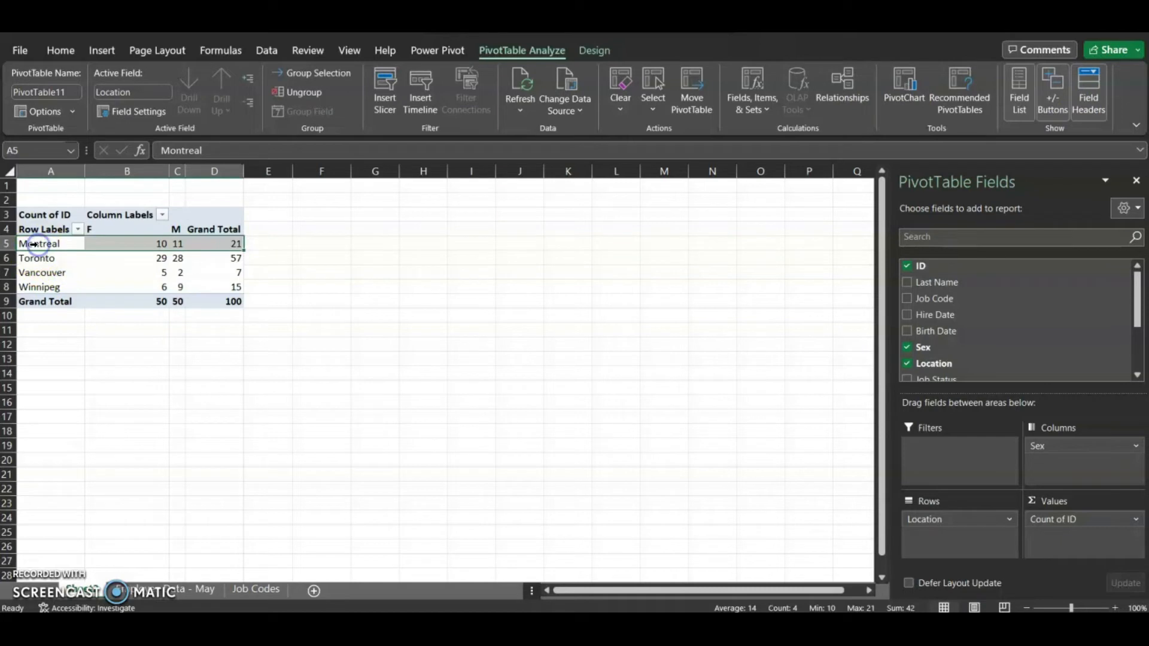
{"action": "left_click", "coordinate": [82, 253]}
{"action": "left_click", "coordinate": [127, 270]}
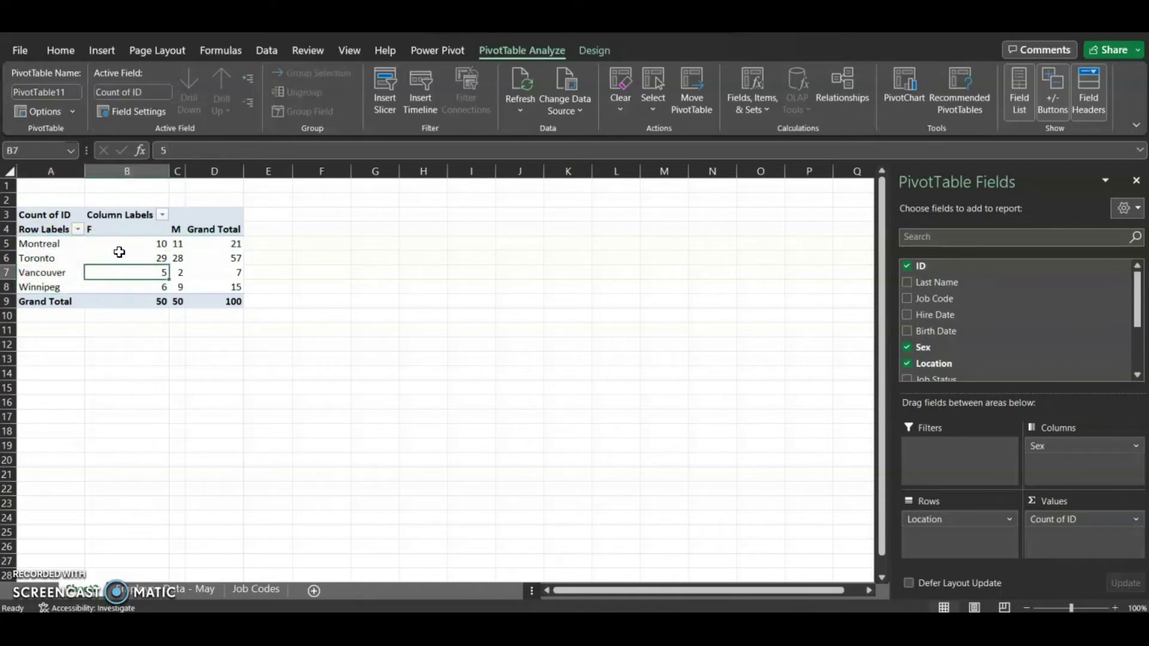
{"action": "left_click", "coordinate": [899, 85]}
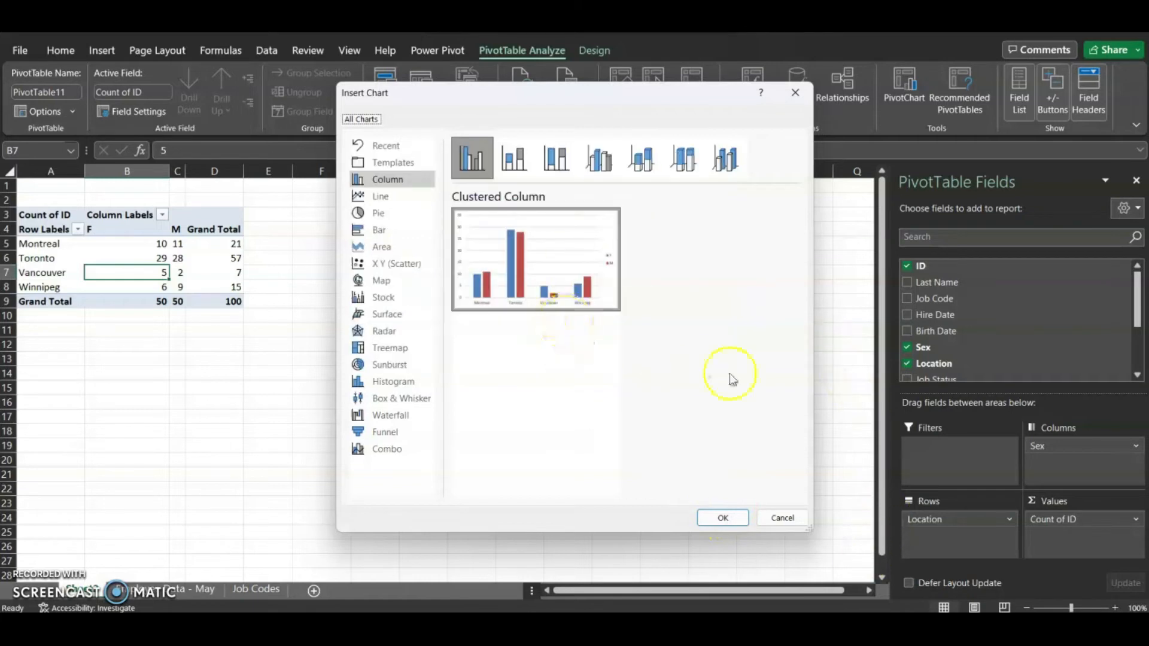
{"action": "mouse_move", "coordinate": [609, 297]}
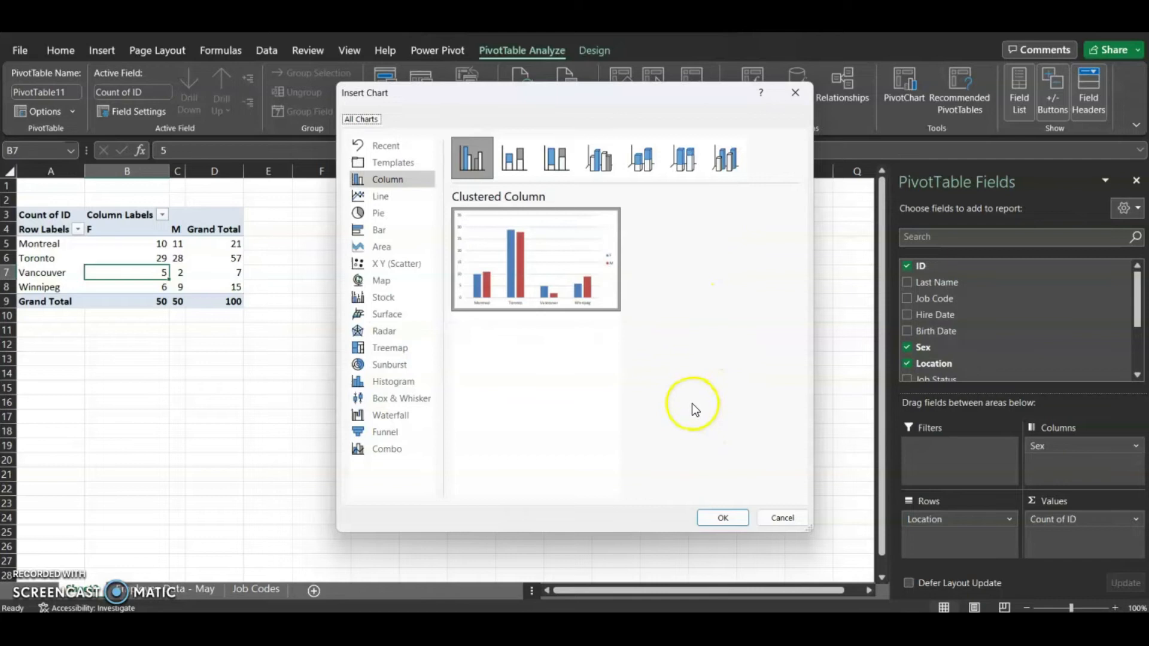
{"action": "mouse_move", "coordinate": [555, 274]}
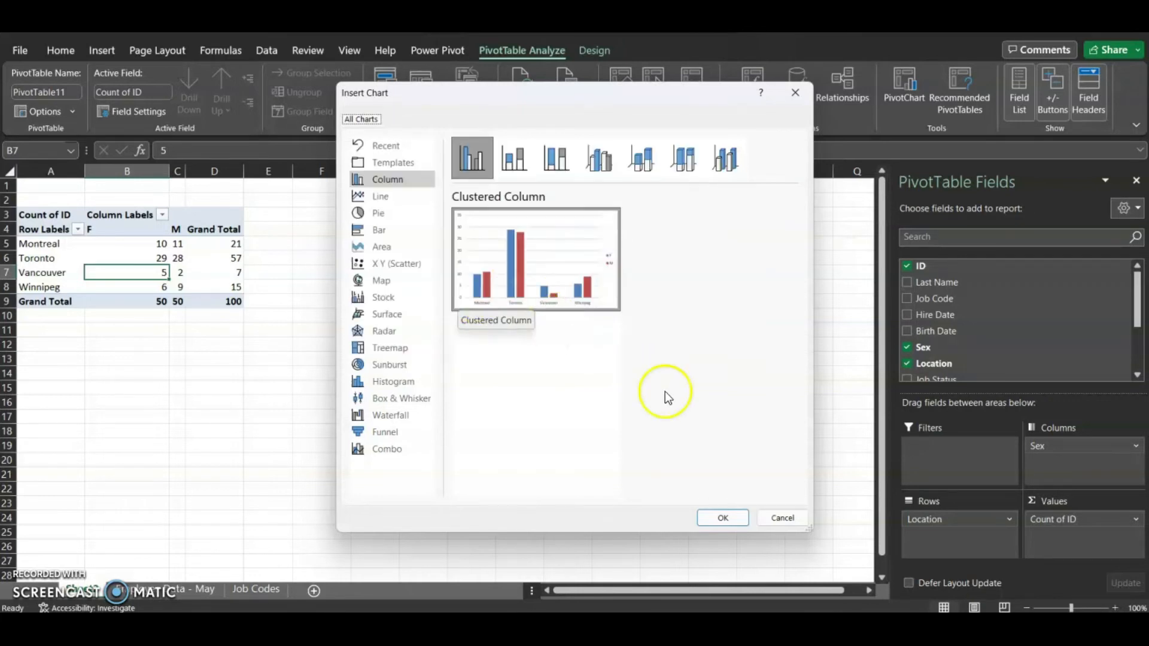
{"action": "left_click", "coordinate": [712, 520]}
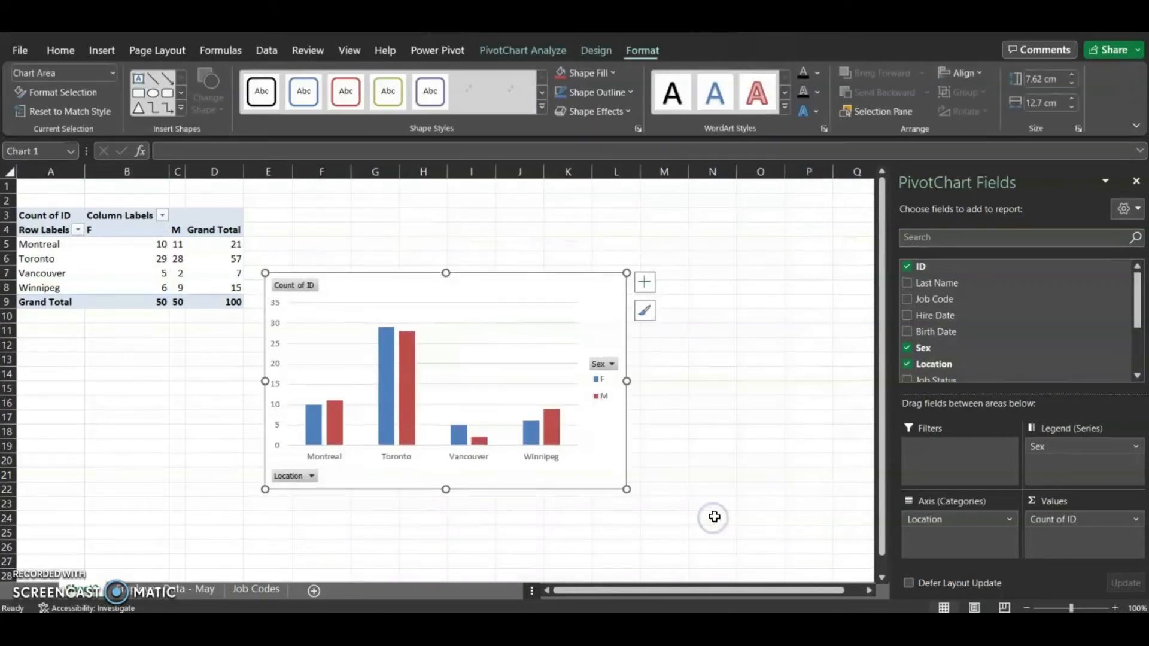
{"action": "left_click_drag", "start_coordinate": [580, 274], "coordinate": [652, 231]}
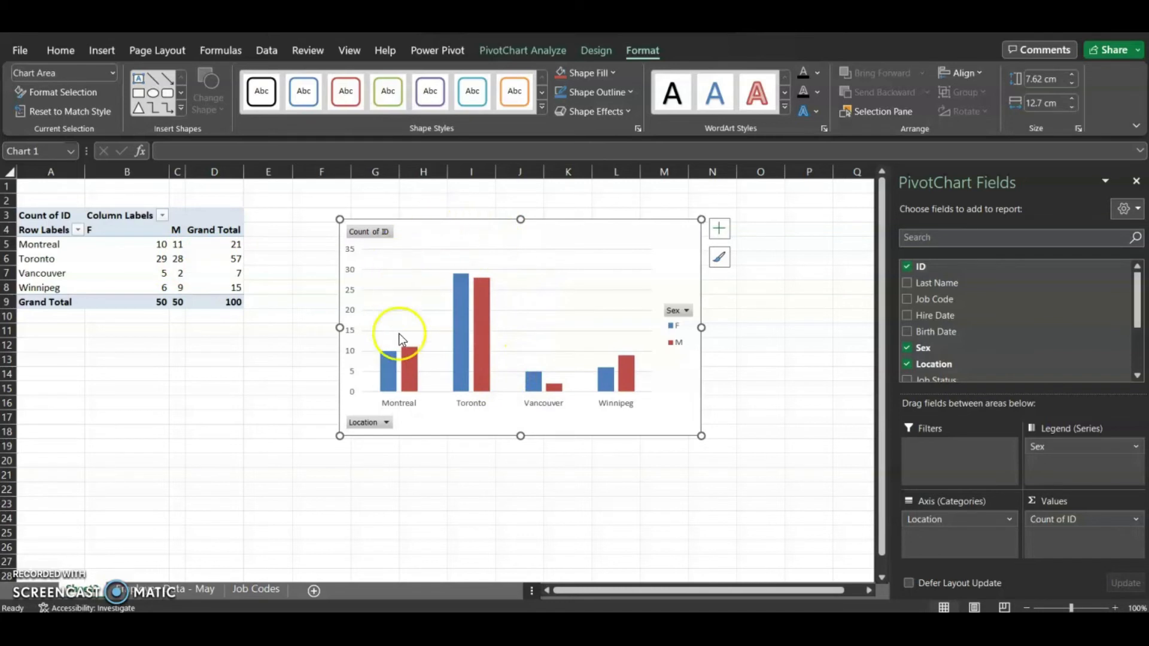
{"action": "mouse_move", "coordinate": [491, 379]}
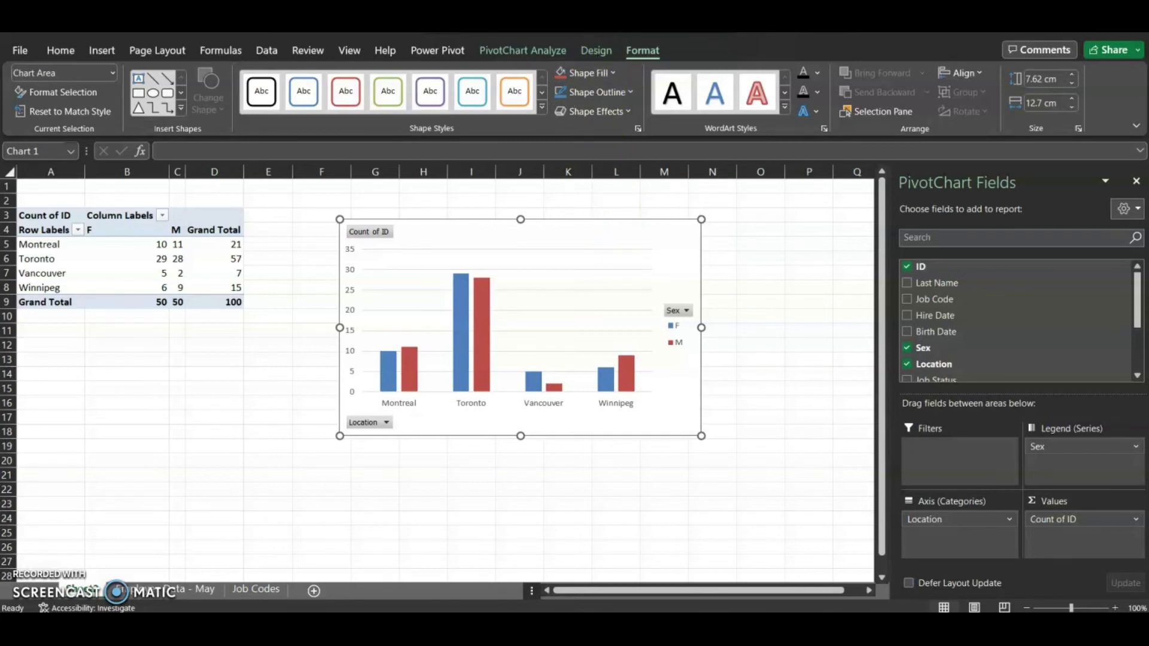
- Browse the full set of chart styles and apply Style 4 to the PivotChart
{"action": "left_click", "coordinate": [599, 58]}
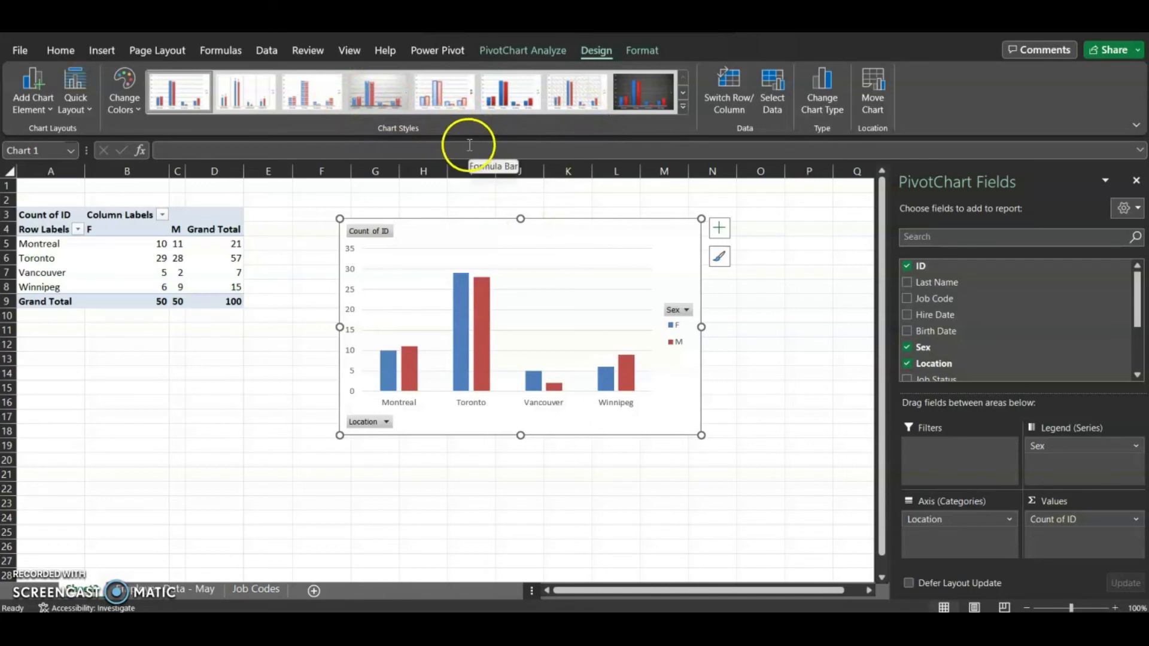
{"action": "left_click", "coordinate": [684, 109]}
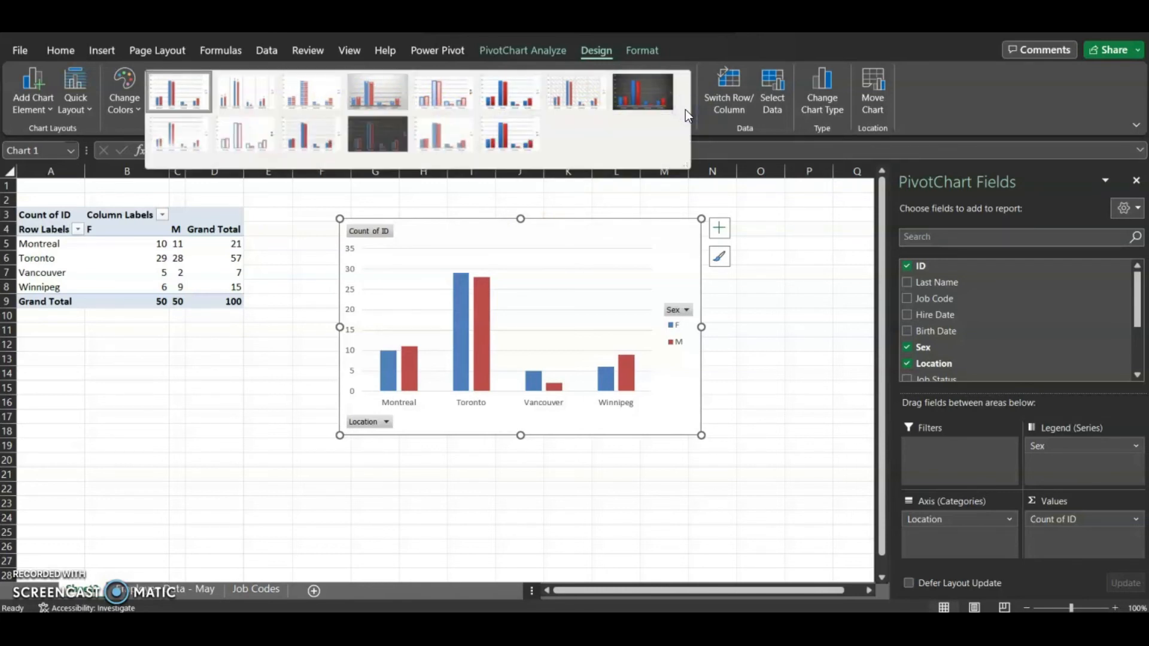
{"action": "left_click", "coordinate": [637, 88]}
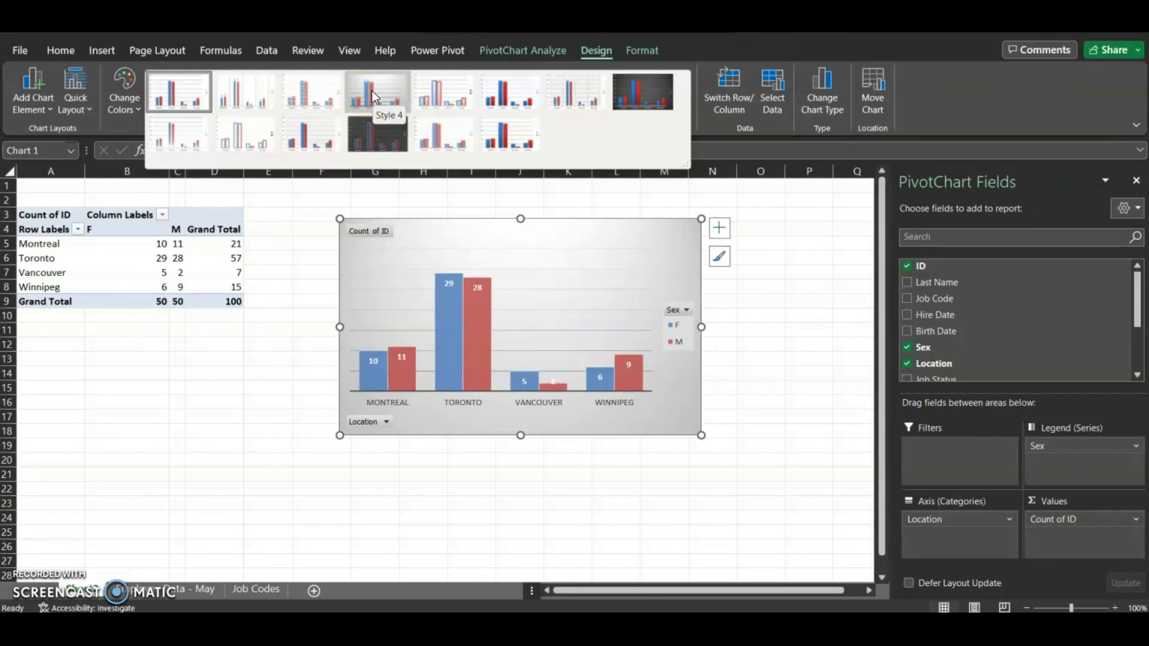
{"action": "left_click", "coordinate": [371, 91]}
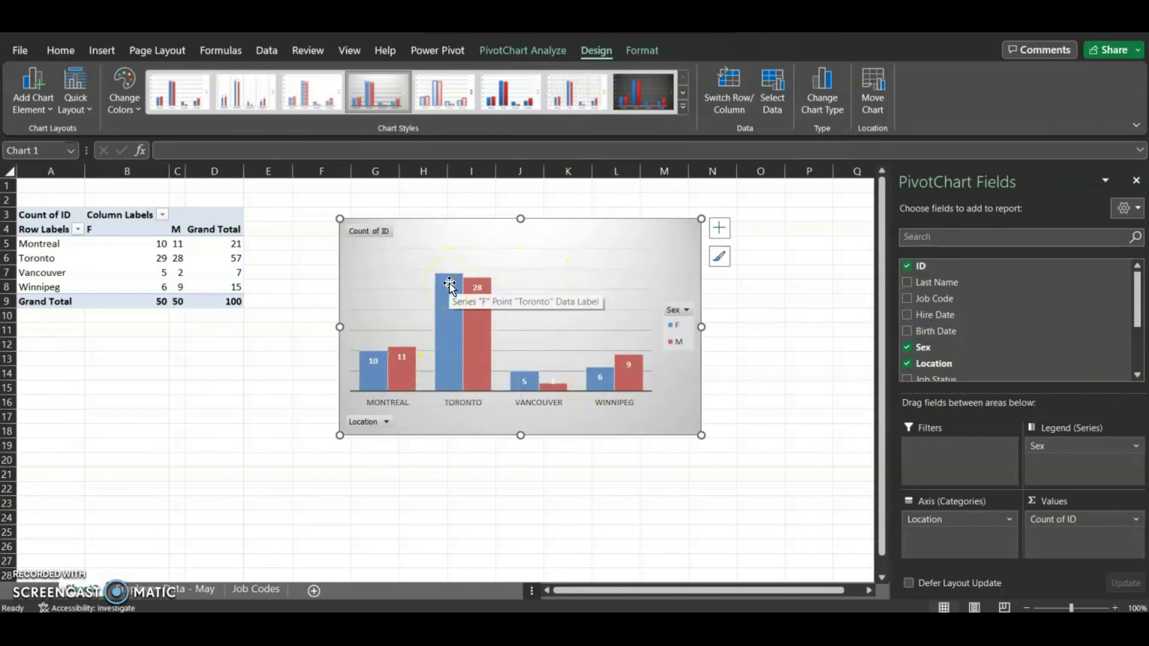
- Try the dark chart style and the two styles preceding it on the PivotChart, and return to the first style
{"action": "left_click", "coordinate": [640, 96]}
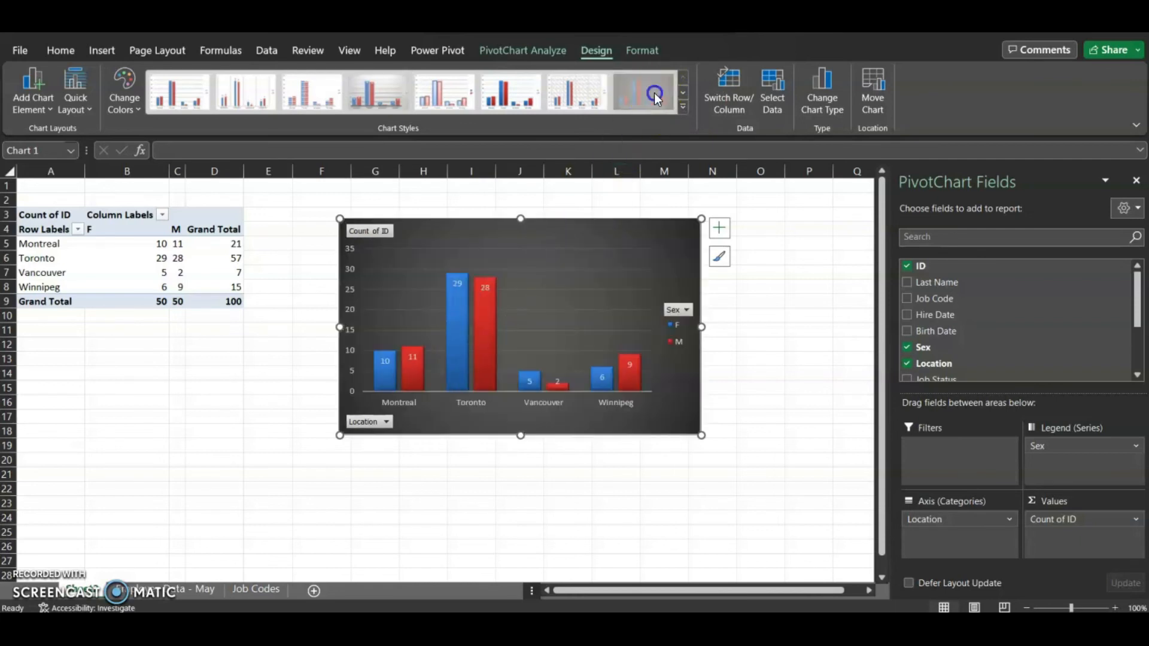
{"action": "left_click", "coordinate": [578, 92]}
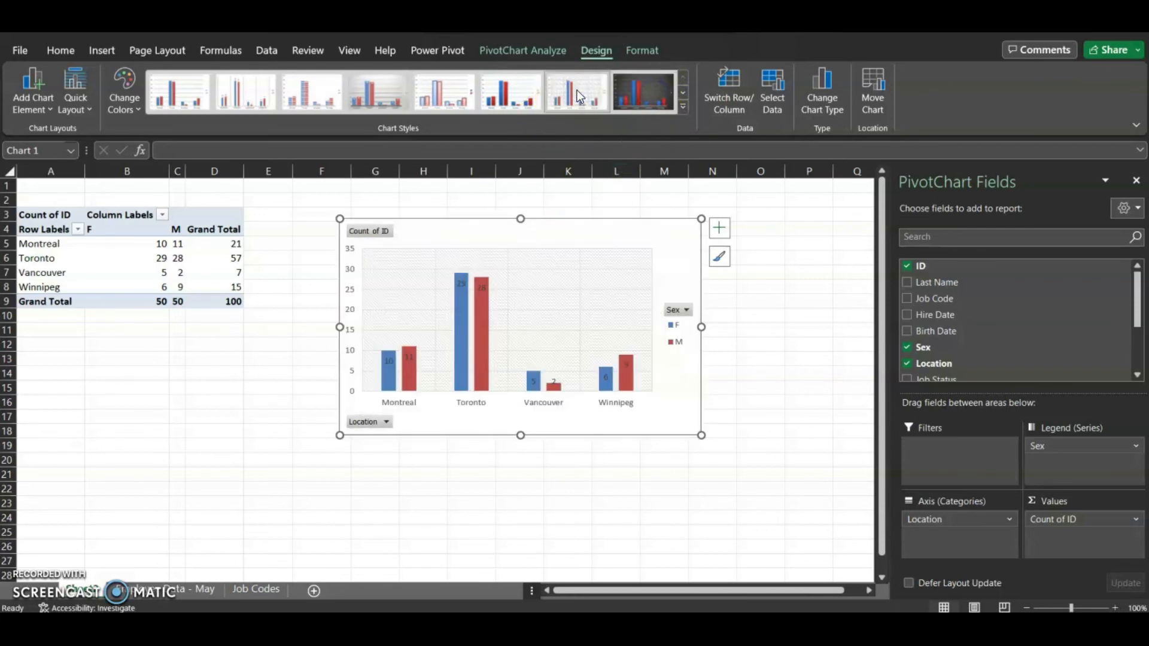
{"action": "left_click", "coordinate": [526, 94]}
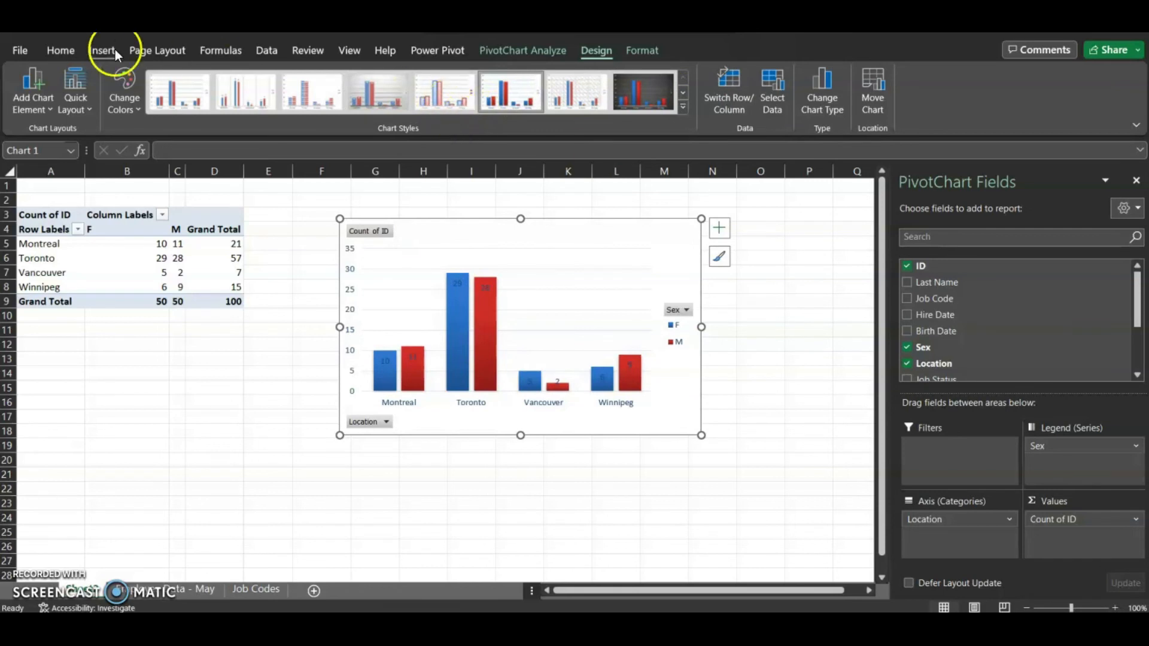
{"action": "left_click", "coordinate": [191, 91]}
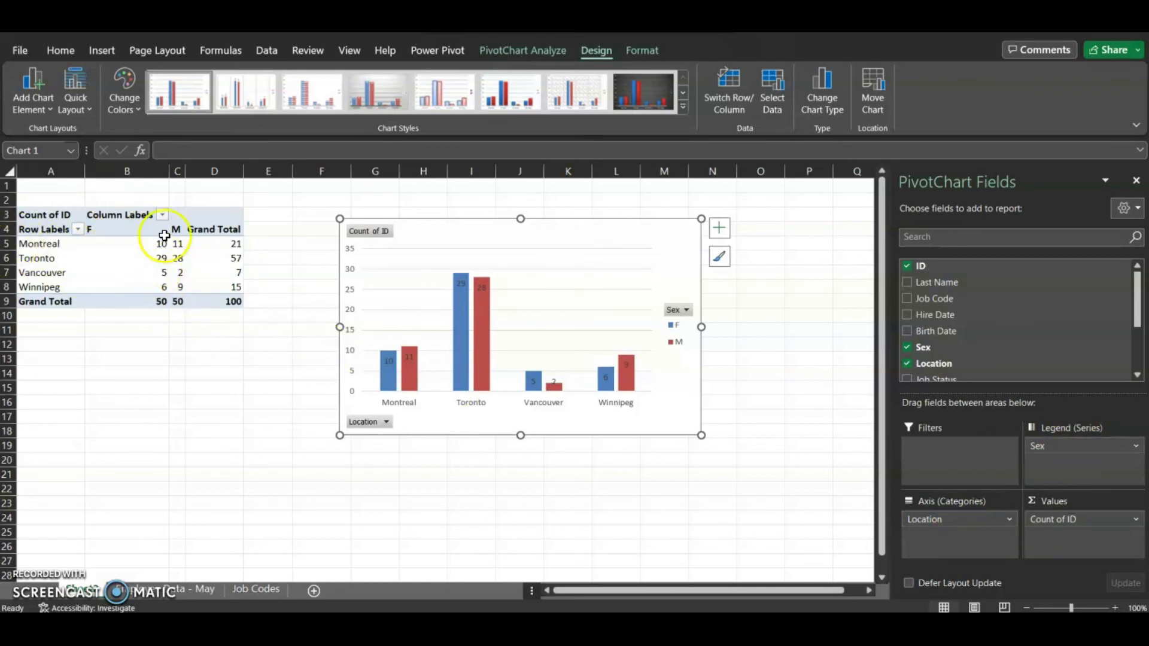
- Switch the PivotChart's rows and columns so Sex is the axis and Location the legend, and move the chart clear of the widened PivotTable
{"action": "left_click", "coordinate": [734, 94]}
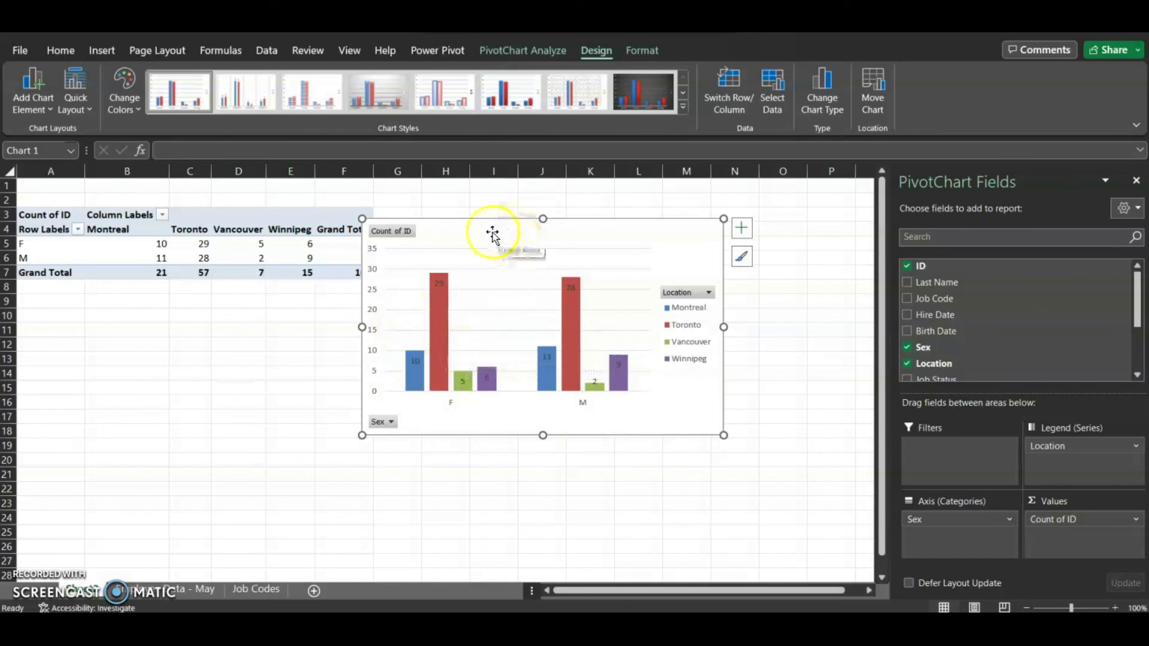
{"action": "left_click_drag", "start_coordinate": [478, 219], "coordinate": [516, 220]}
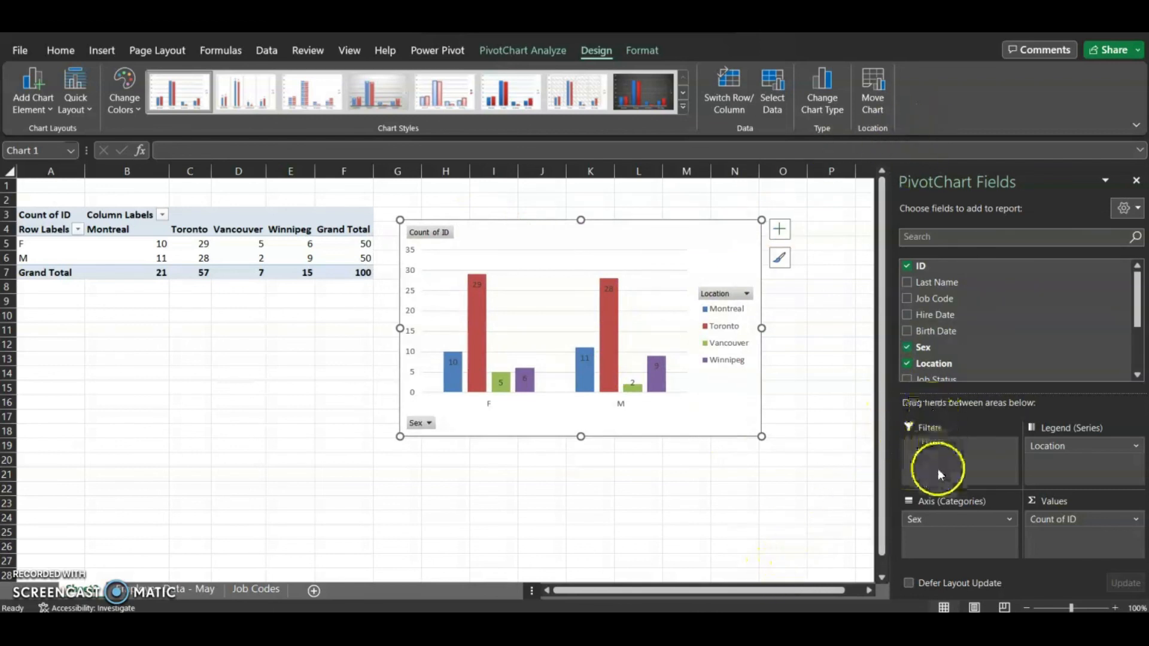
- Change the PivotChart type to Stacked Column and apply the dark background chart style
{"action": "left_click", "coordinate": [825, 101]}
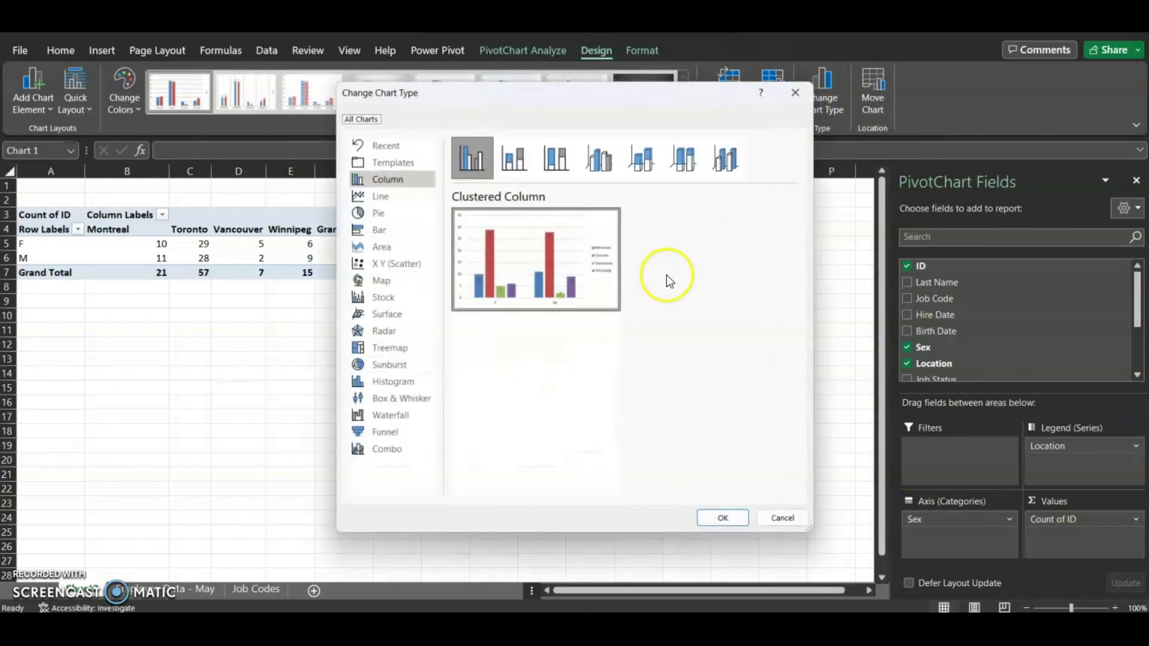
{"action": "mouse_move", "coordinate": [546, 253]}
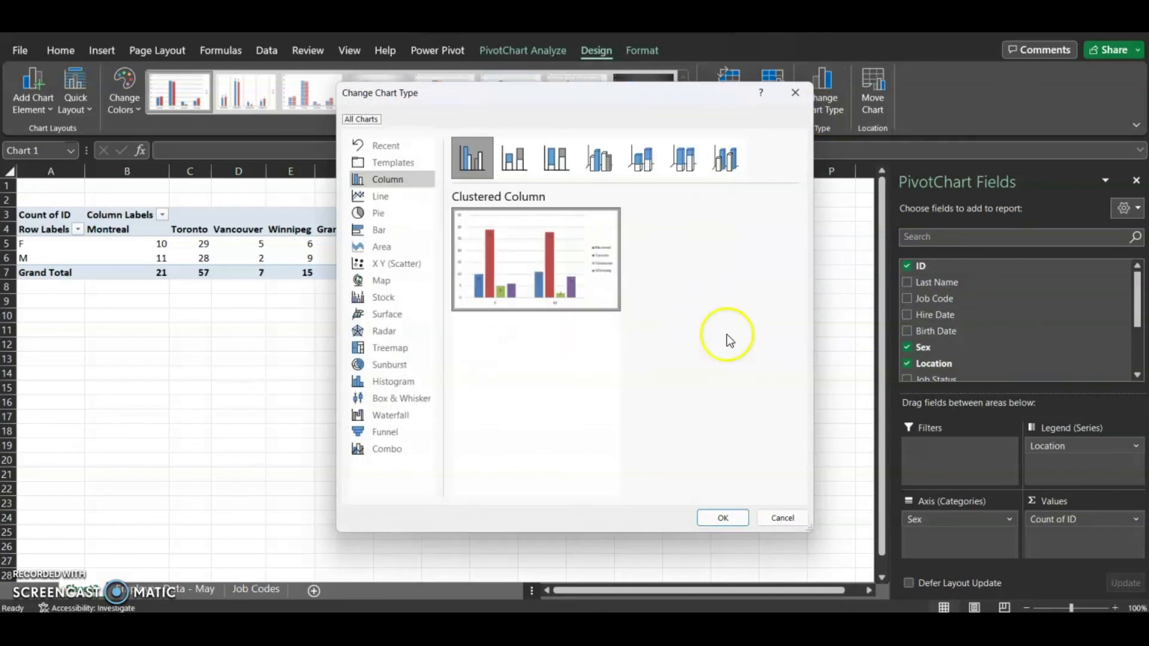
{"action": "left_click", "coordinate": [513, 167]}
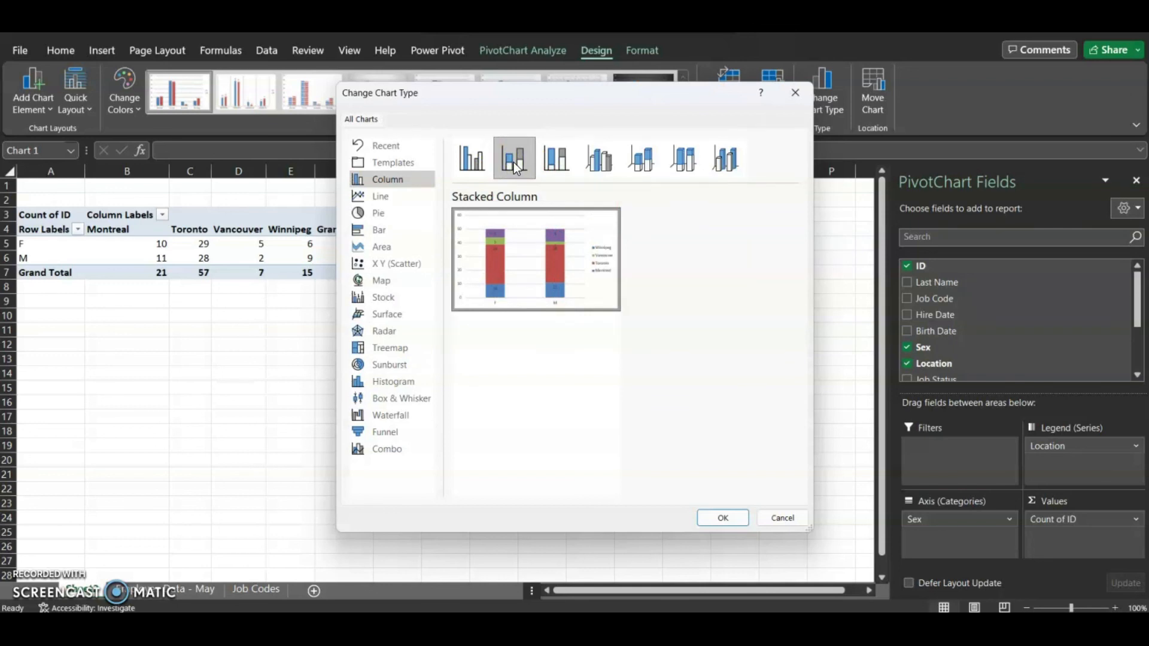
{"action": "left_click", "coordinate": [724, 519]}
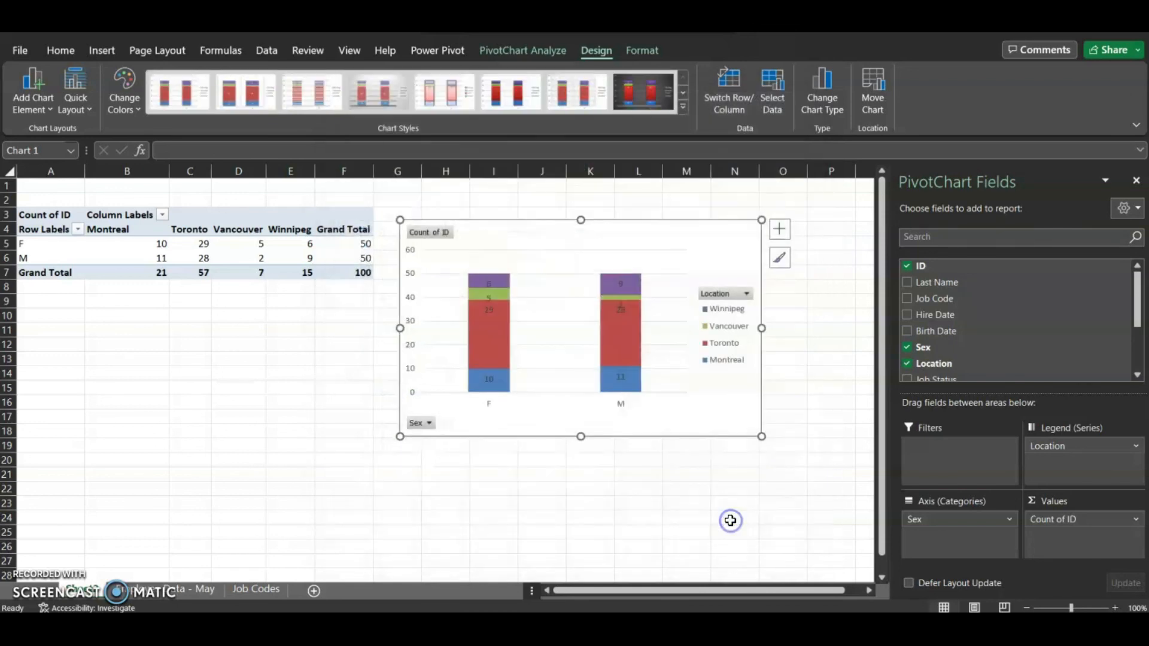
{"action": "left_click", "coordinate": [628, 98]}
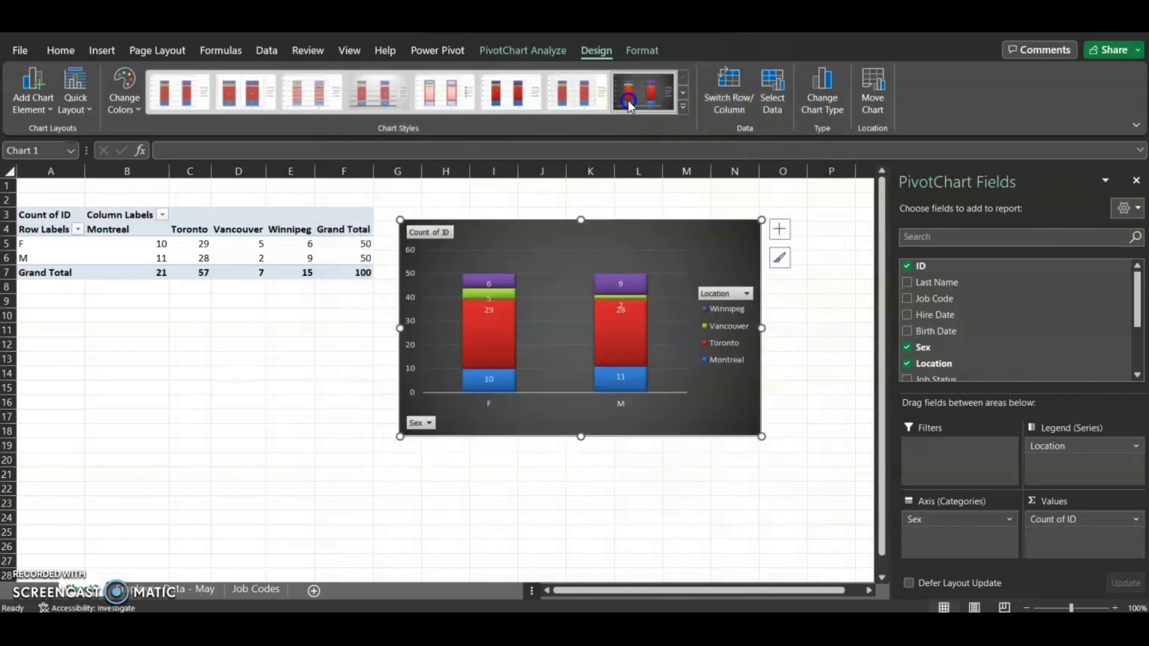
- Change the PivotChart type to Clustered Bar
{"action": "left_click", "coordinate": [825, 97]}
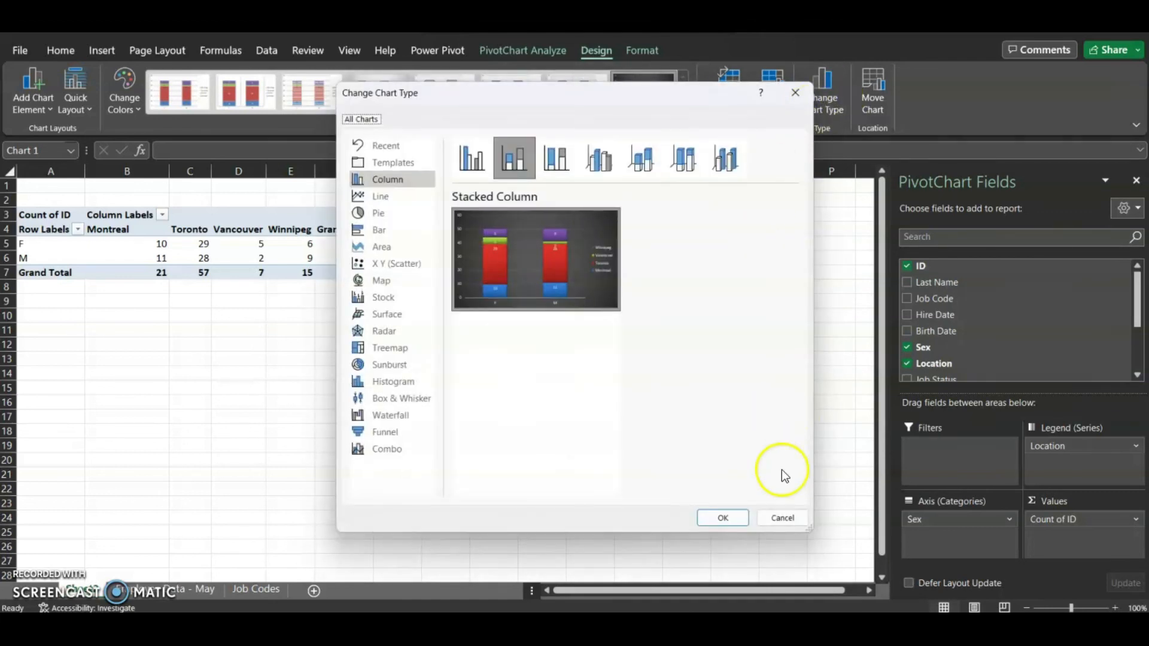
{"action": "left_click", "coordinate": [380, 232]}
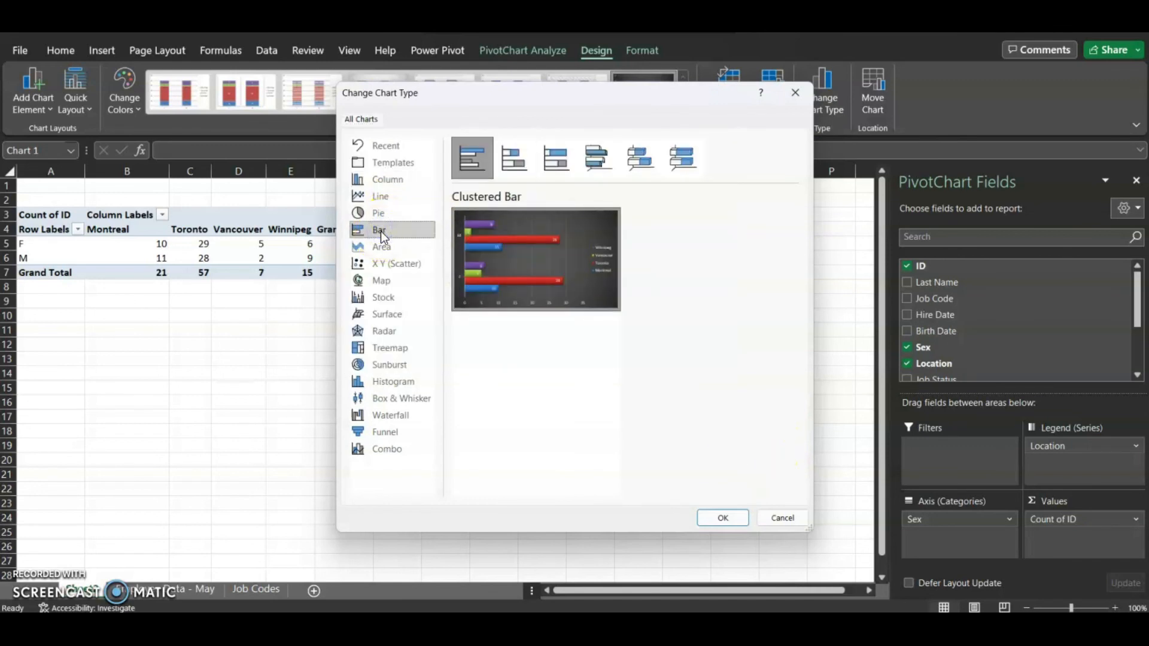
{"action": "left_click", "coordinate": [710, 518]}
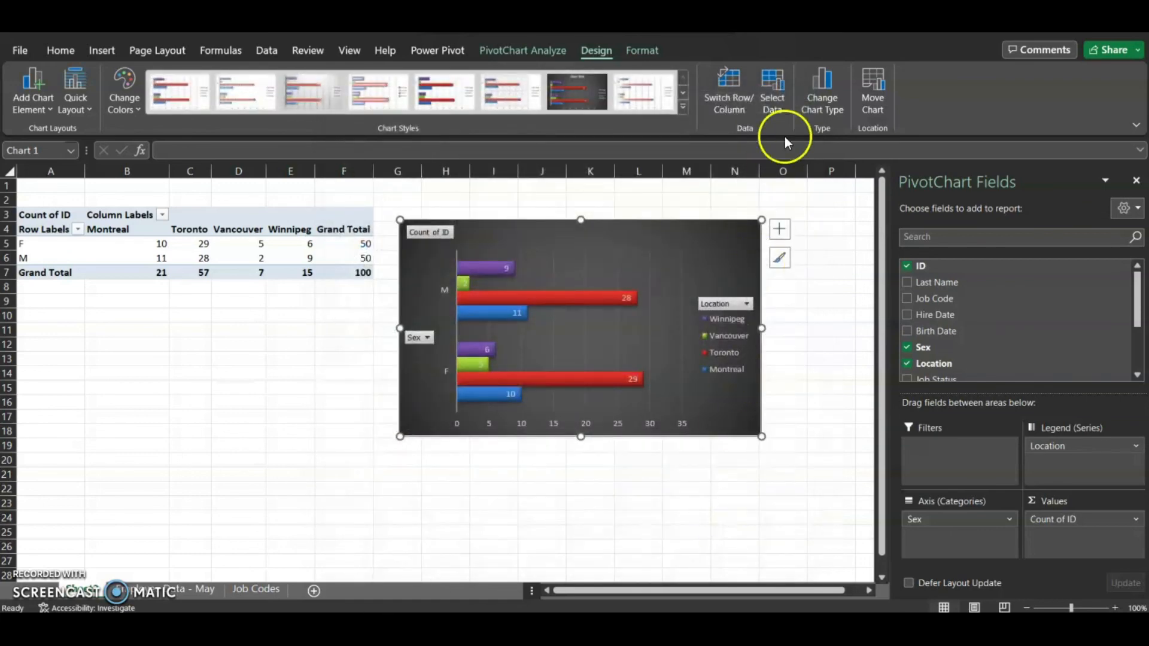
- Change the PivotChart type to Pie
{"action": "left_click", "coordinate": [820, 96]}
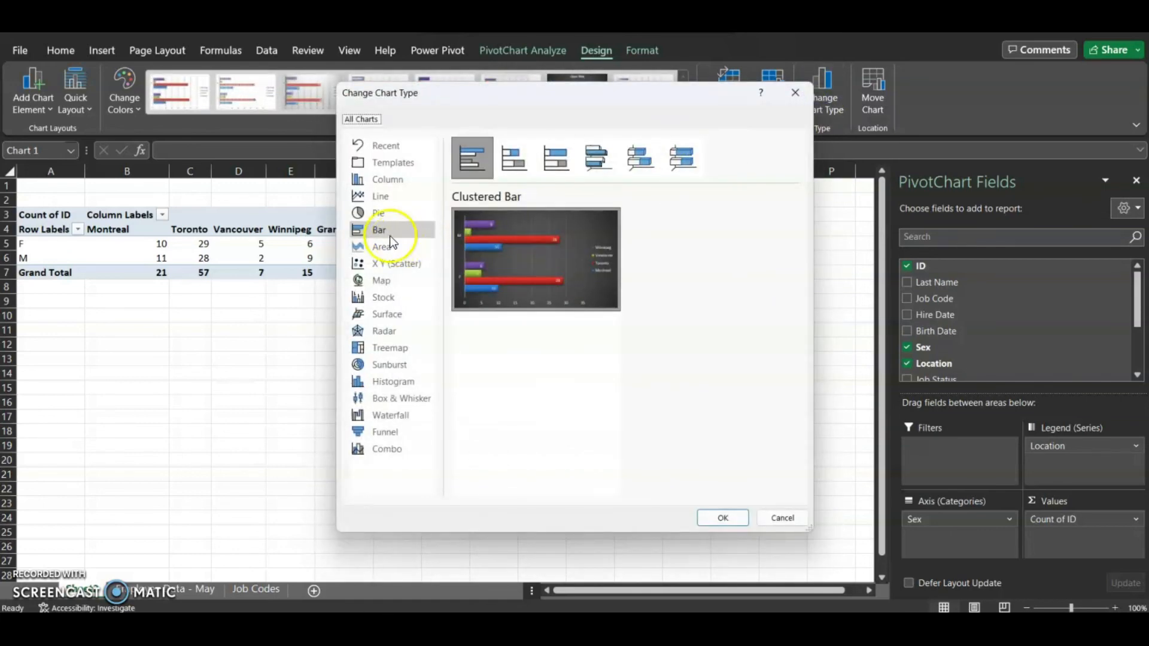
{"action": "left_click", "coordinate": [381, 213]}
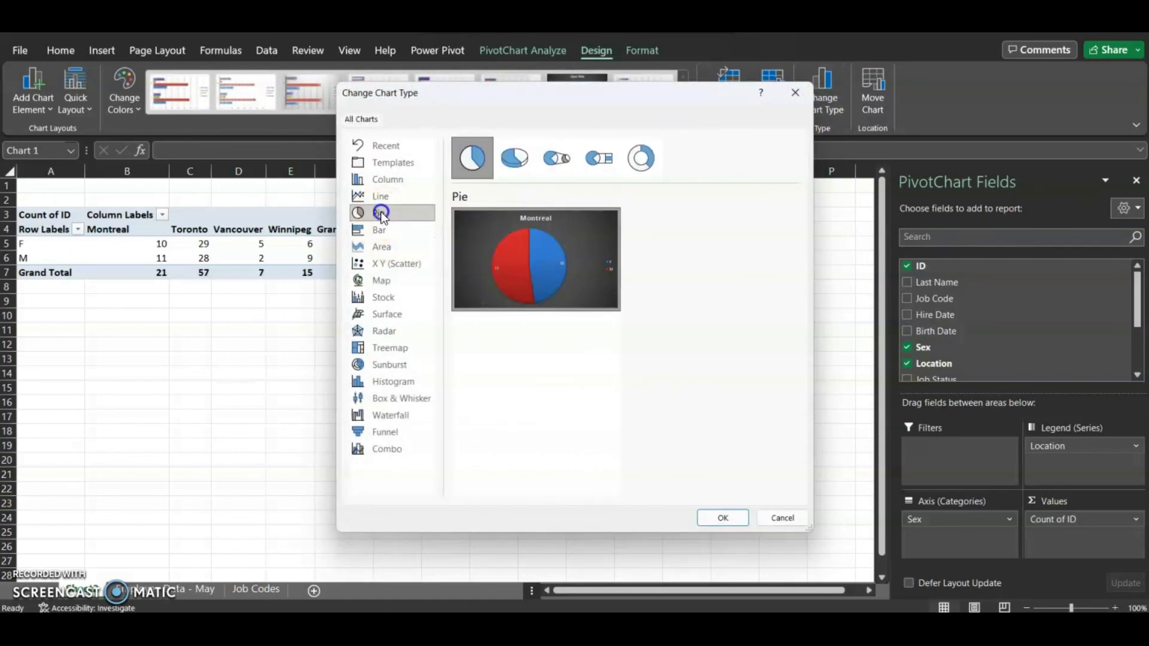
{"action": "left_click", "coordinate": [724, 518]}
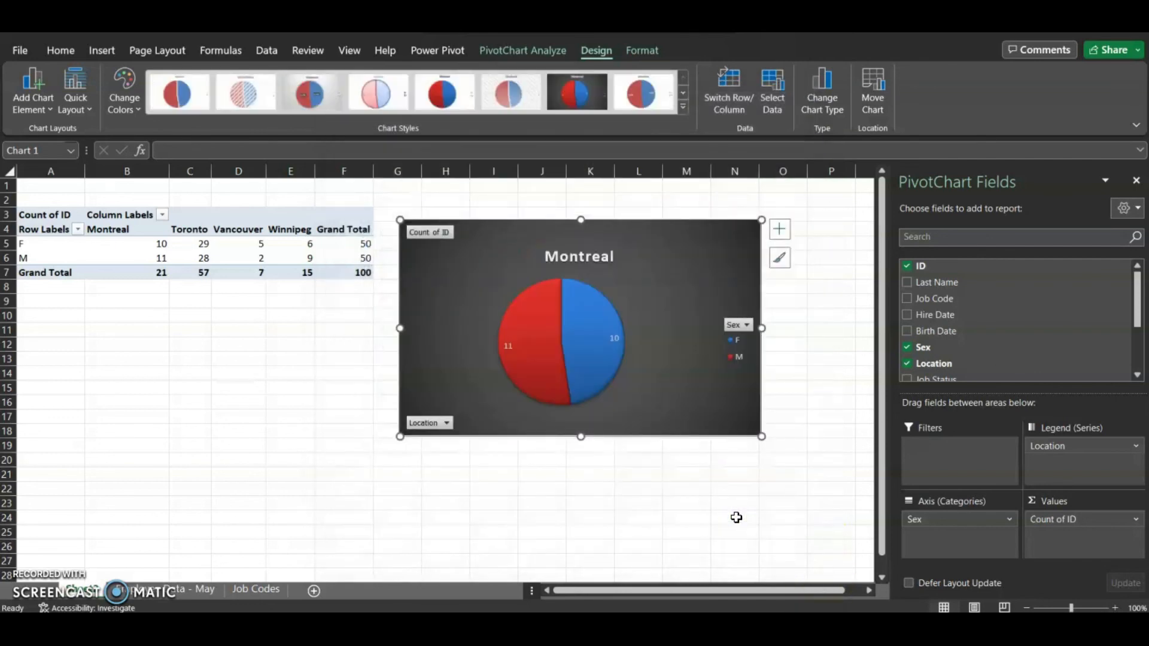